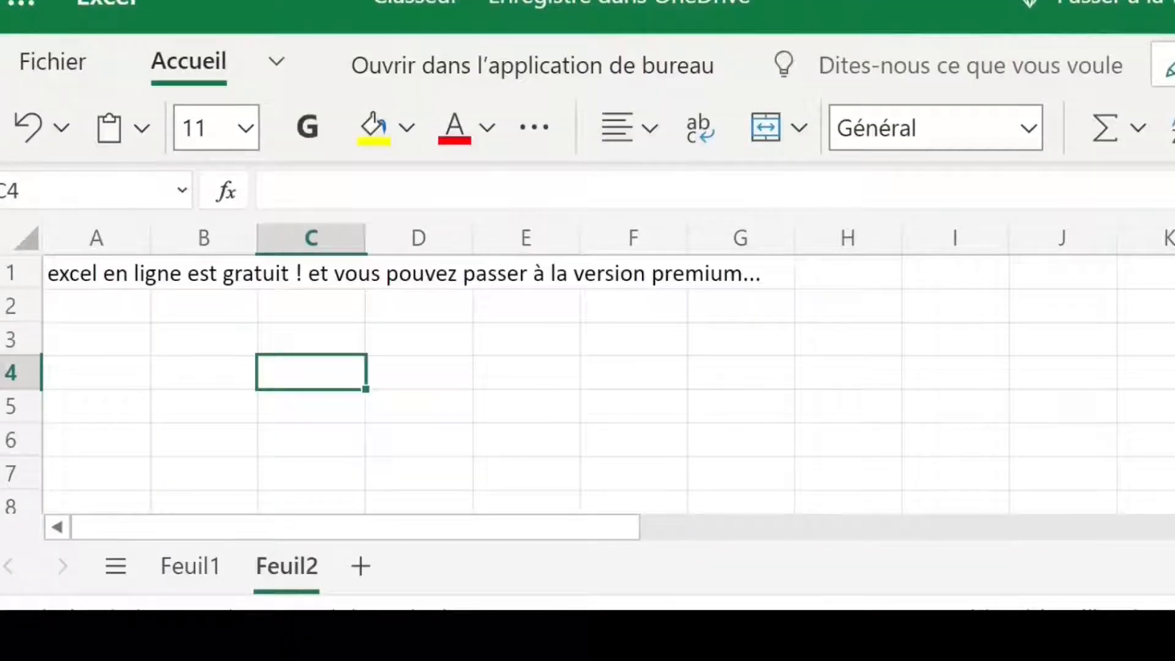
Step: On the Feuil1 sheet, clear the month names from février to décembre in D1:N1
click(460, 317)
click(159, 328)
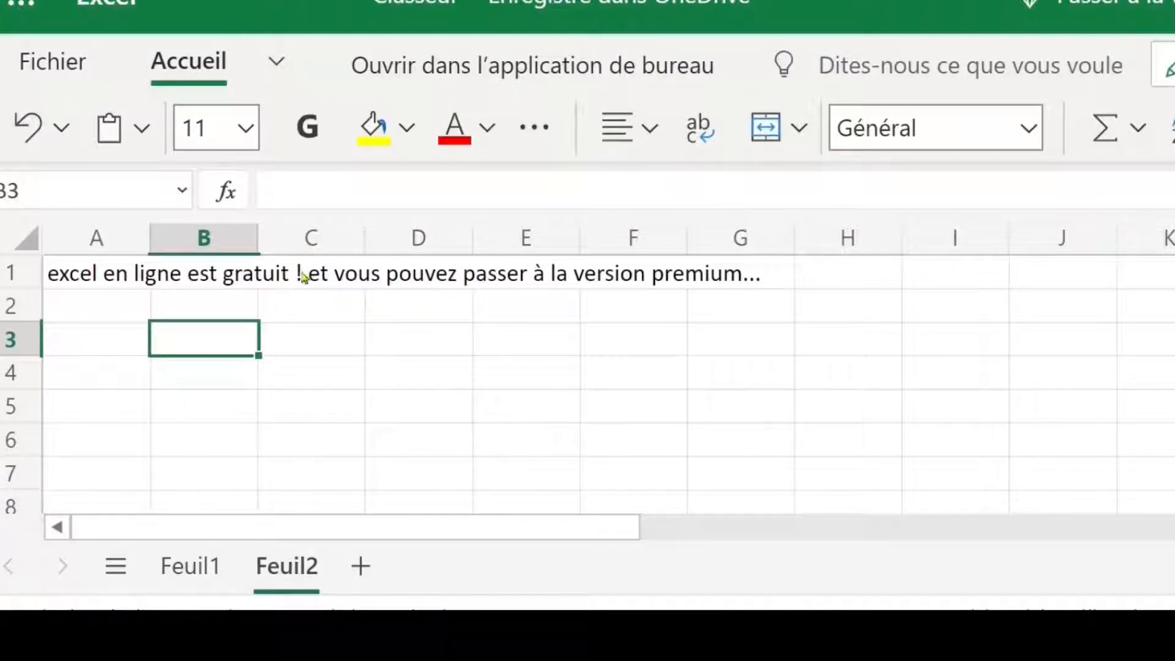
click(190, 566)
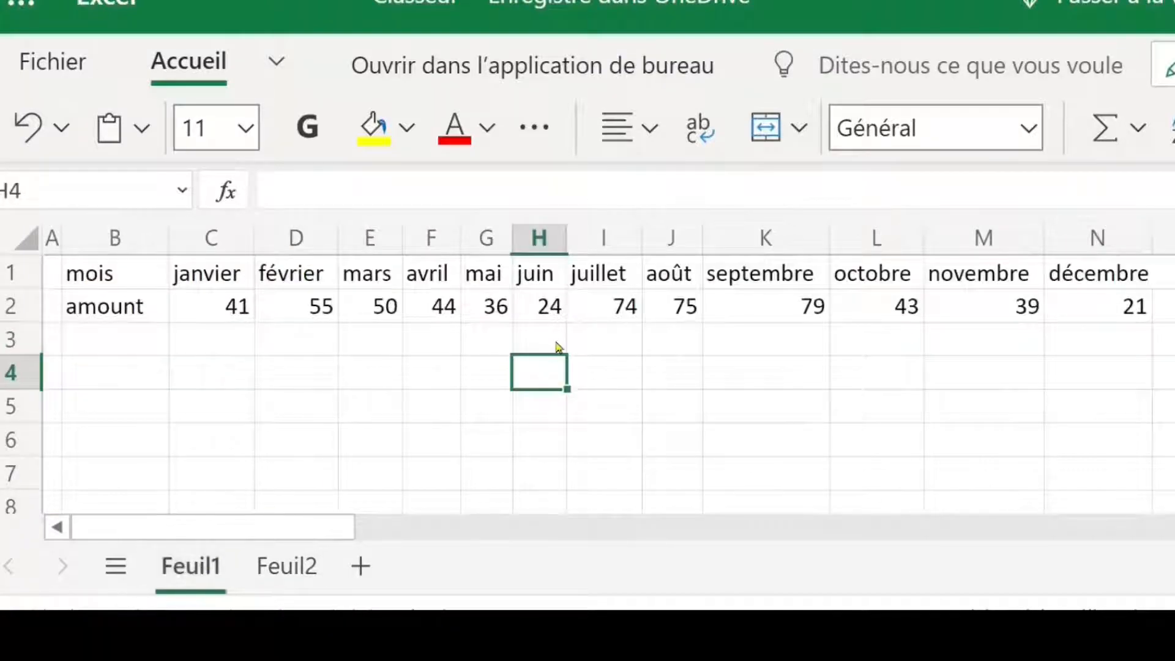
click(303, 280)
drag(292, 280, 1042, 271)
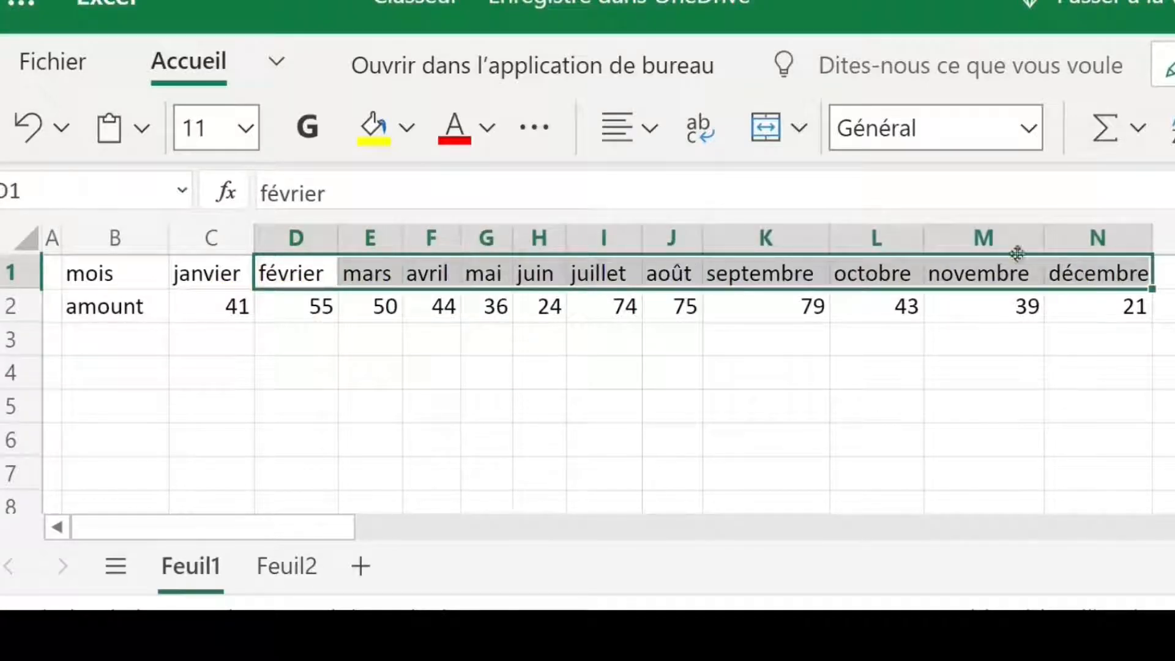
key(Delete)
click(475, 372)
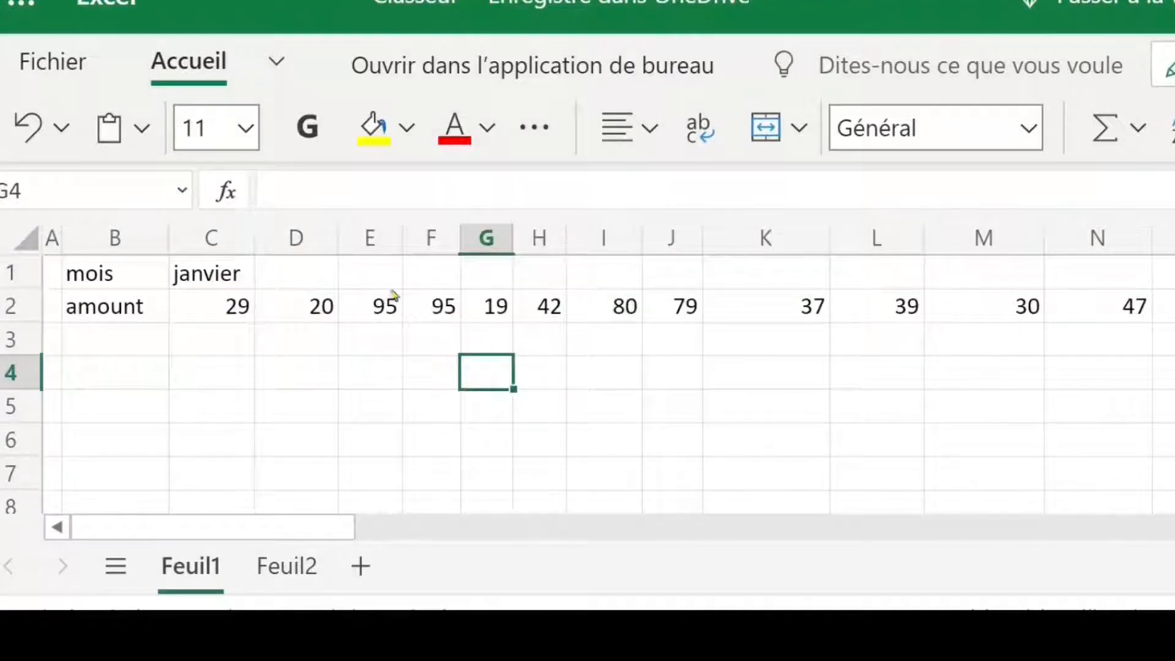
Step: Extend the month series from janvier in C1 to décembre in N1 and shade the months yellow
click(294, 276)
click(211, 273)
drag(255, 240, 252, 240)
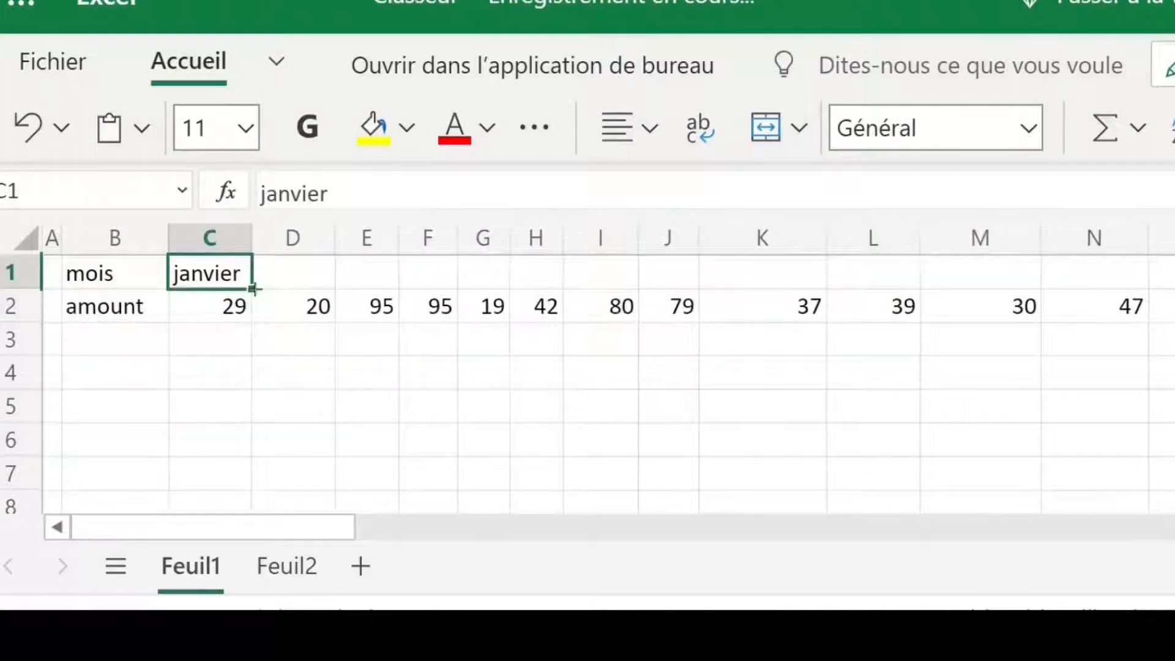
drag(255, 289, 1141, 306)
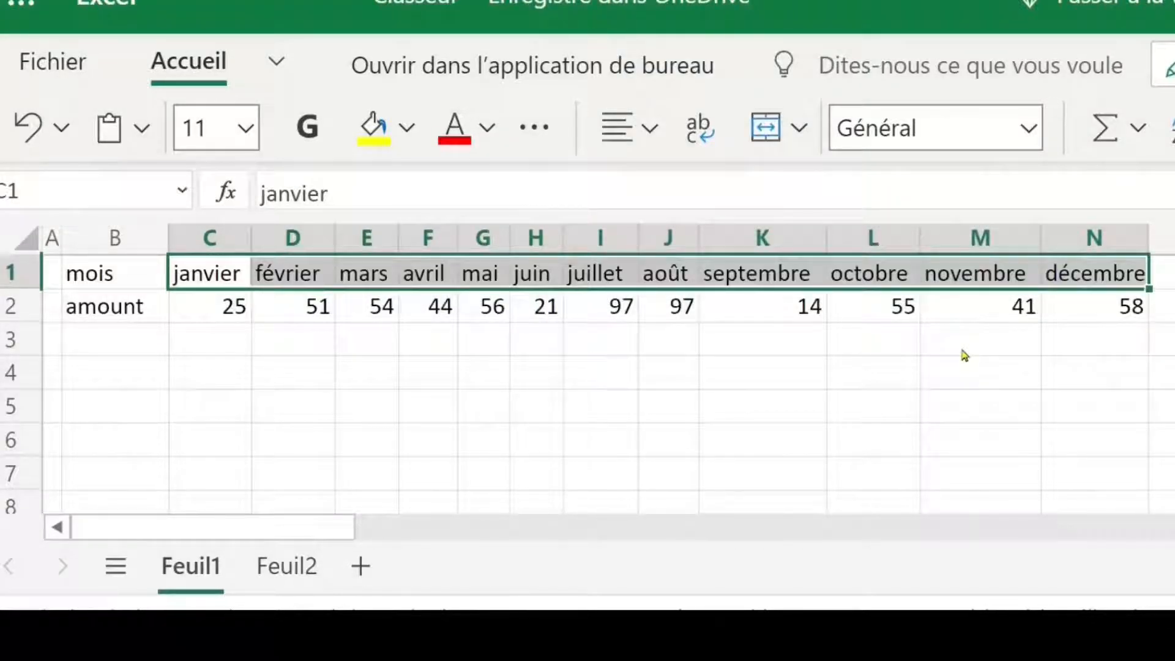
click(374, 140)
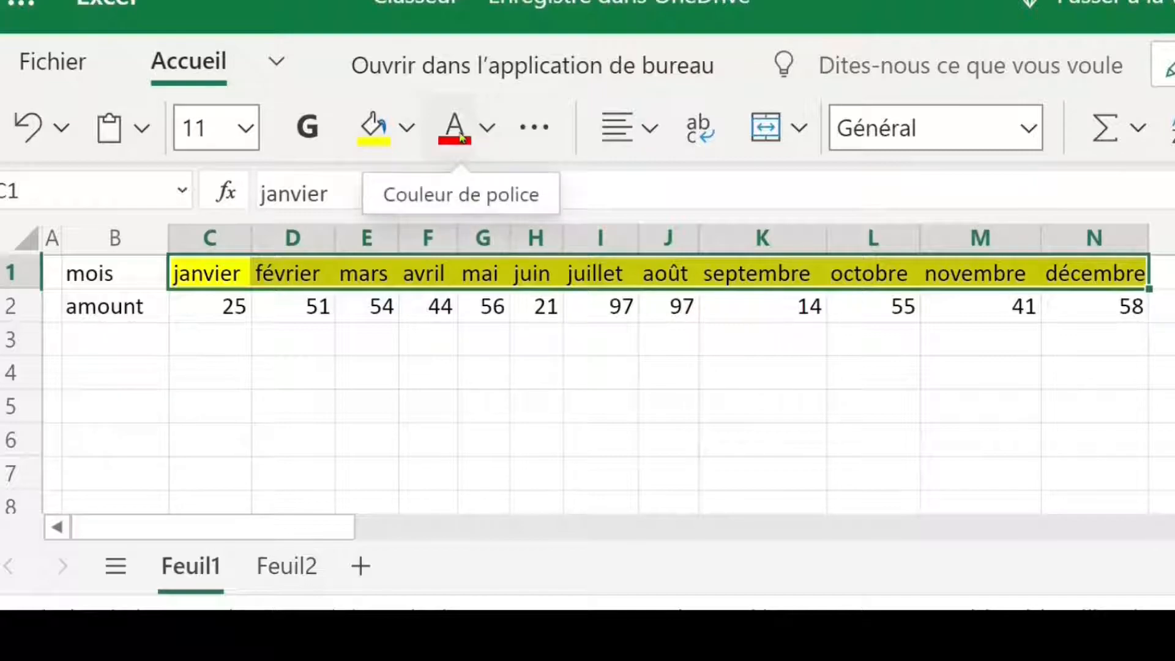
Step: Clear the amounts beneath the months in C2:N2
click(233, 309)
drag(231, 313, 1081, 328)
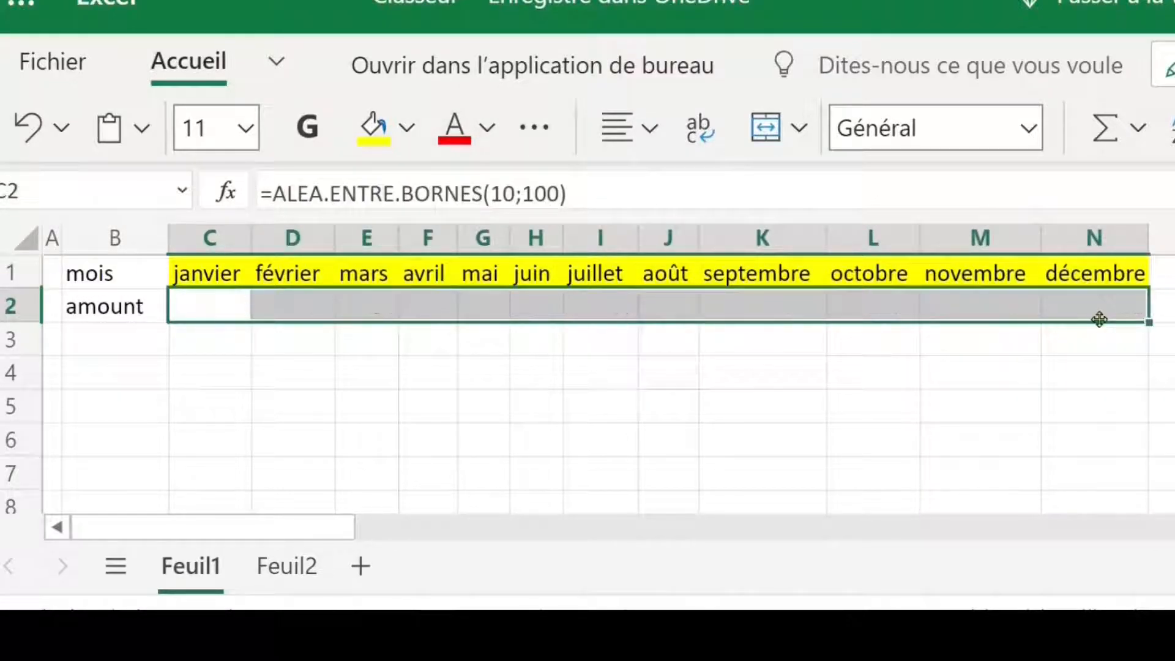
Step: For cell C2, open the function chooser and list the Math et Trigo category
click(205, 304)
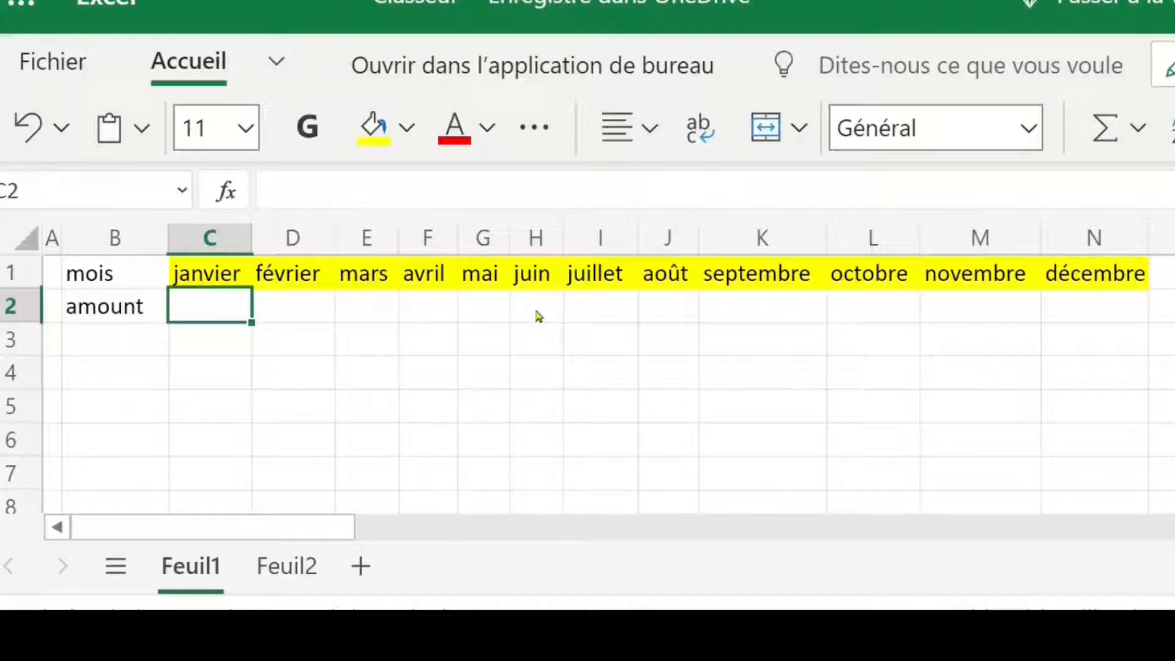
text(=)
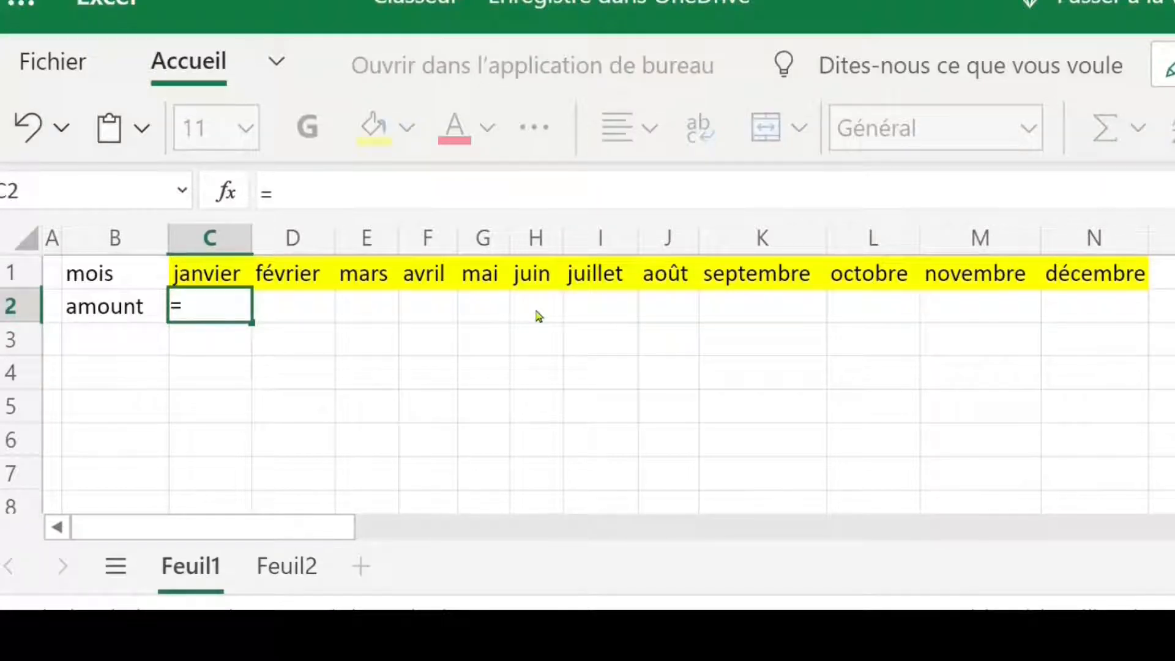
key(Escape)
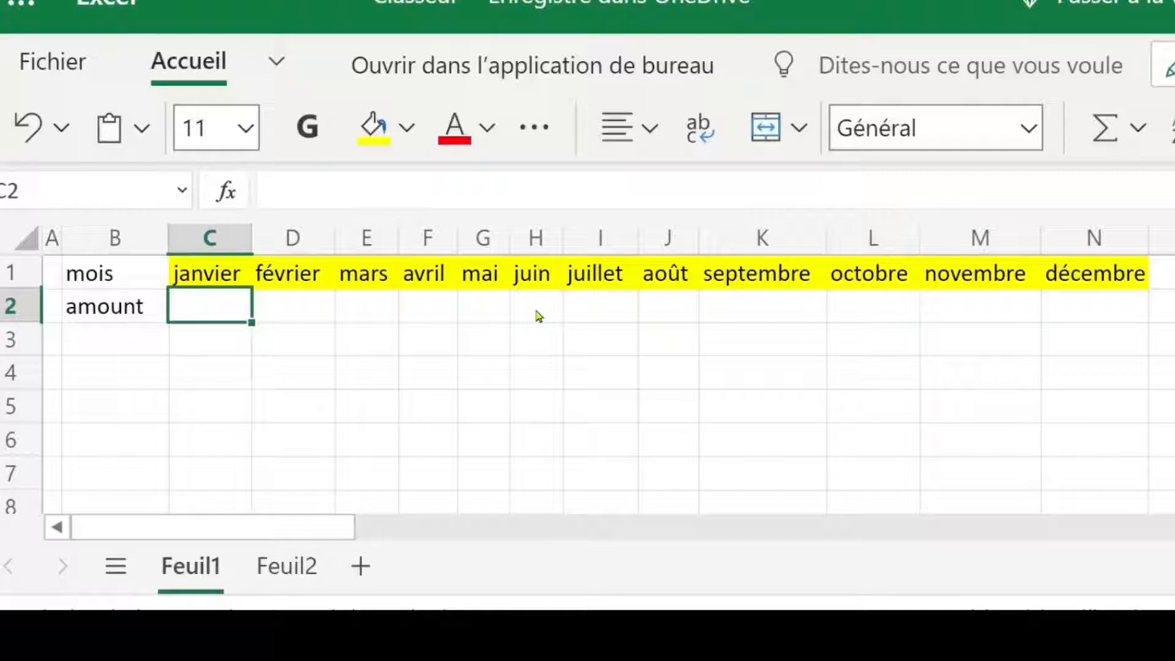
click(1138, 131)
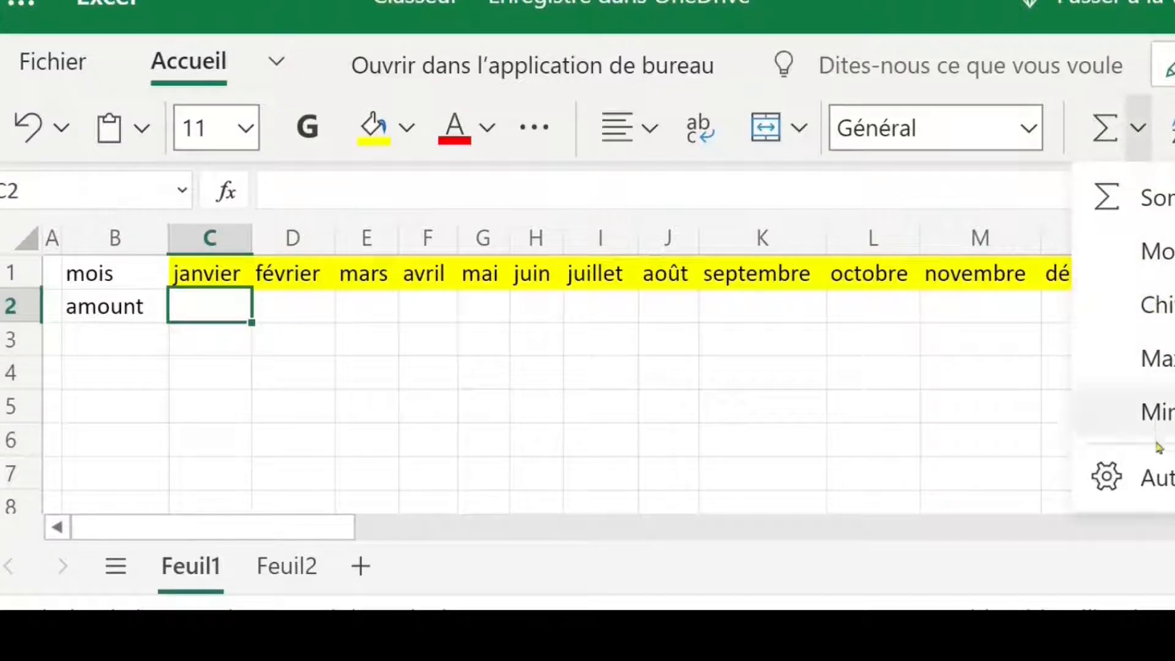
click(1164, 485)
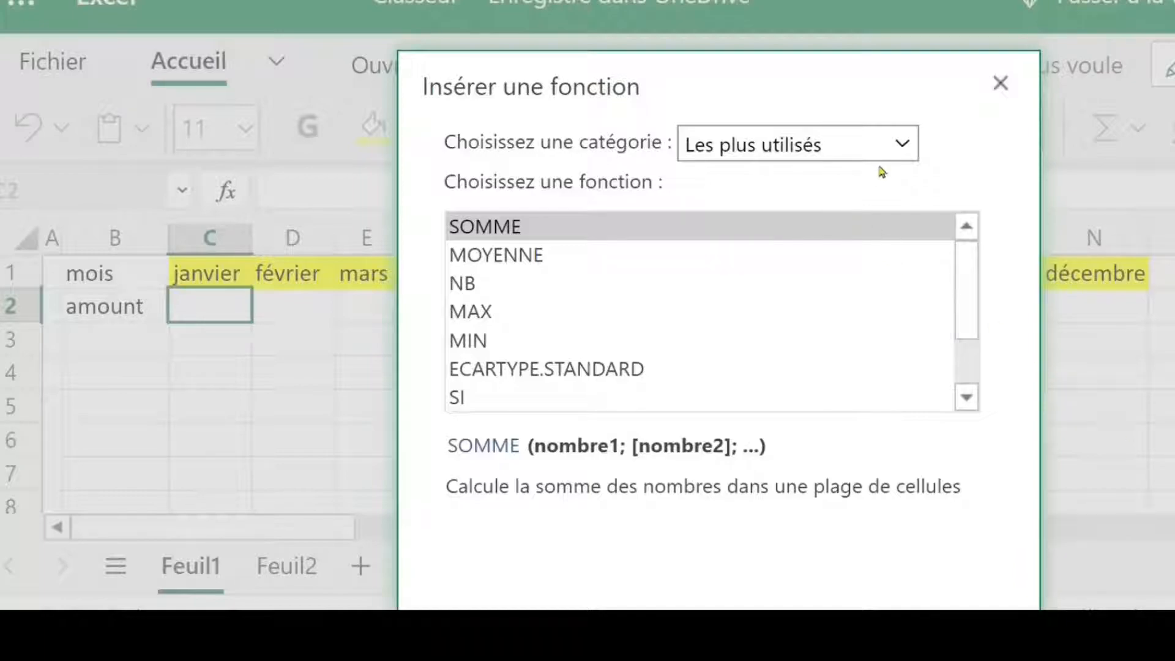
click(903, 150)
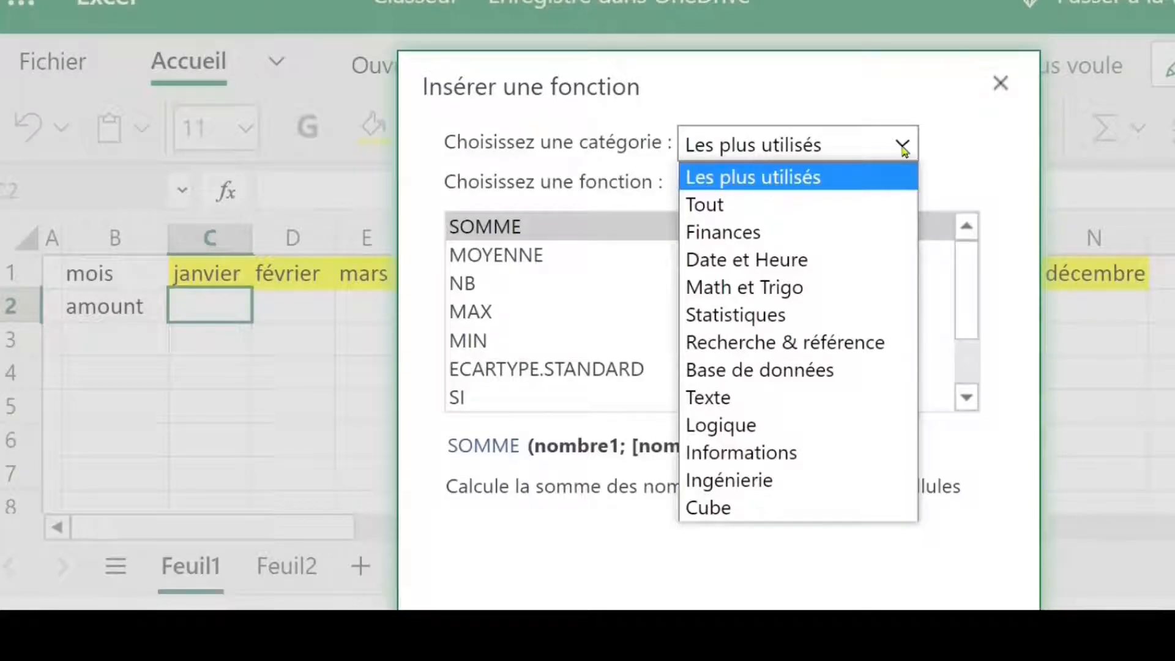
click(806, 286)
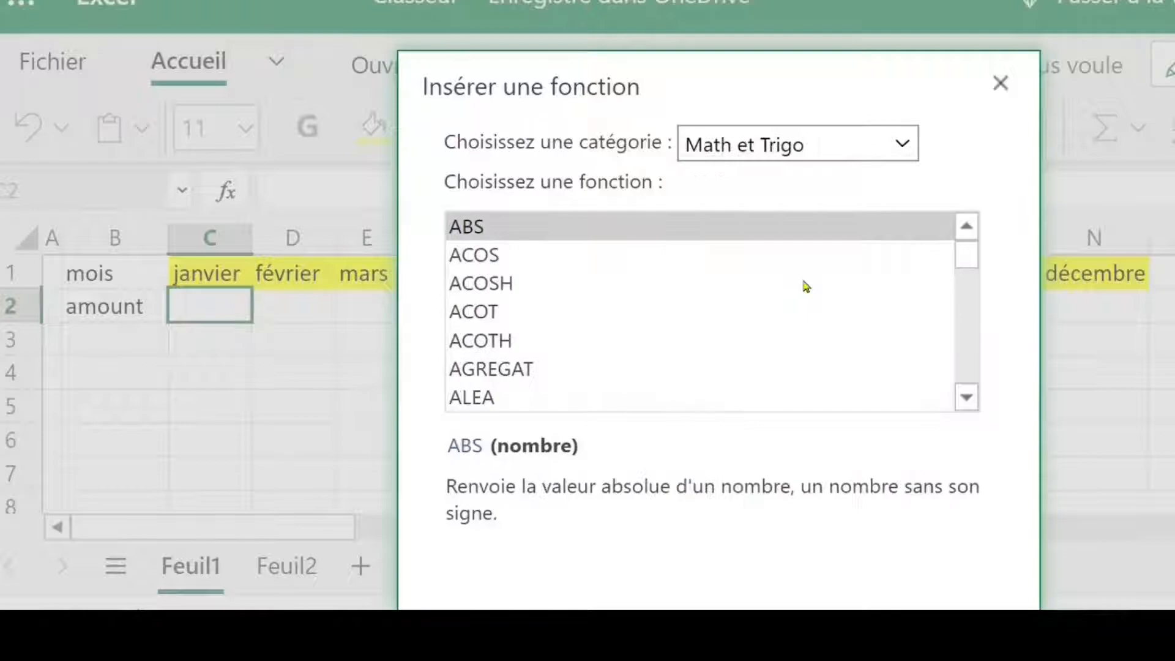
Step: Find ALEA.ENTRE.BORNES in the function list and insert it into cell C2
click(647, 277)
key(Down)
key(Down)
key(Down)
key(Down)
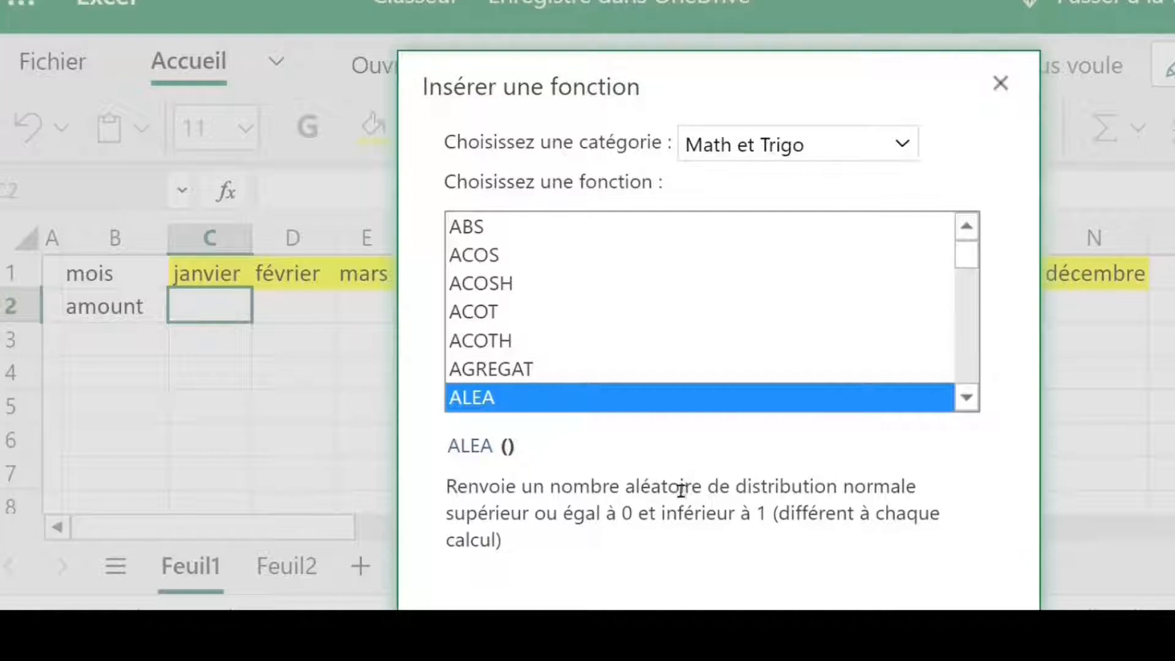
click(966, 397)
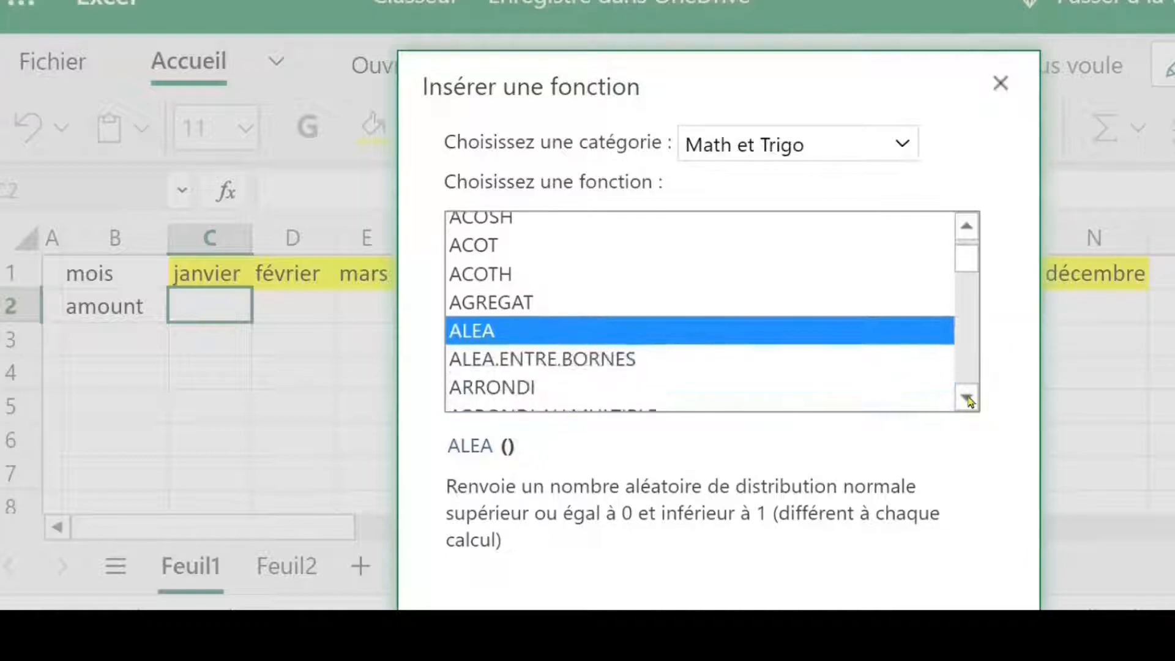
click(594, 366)
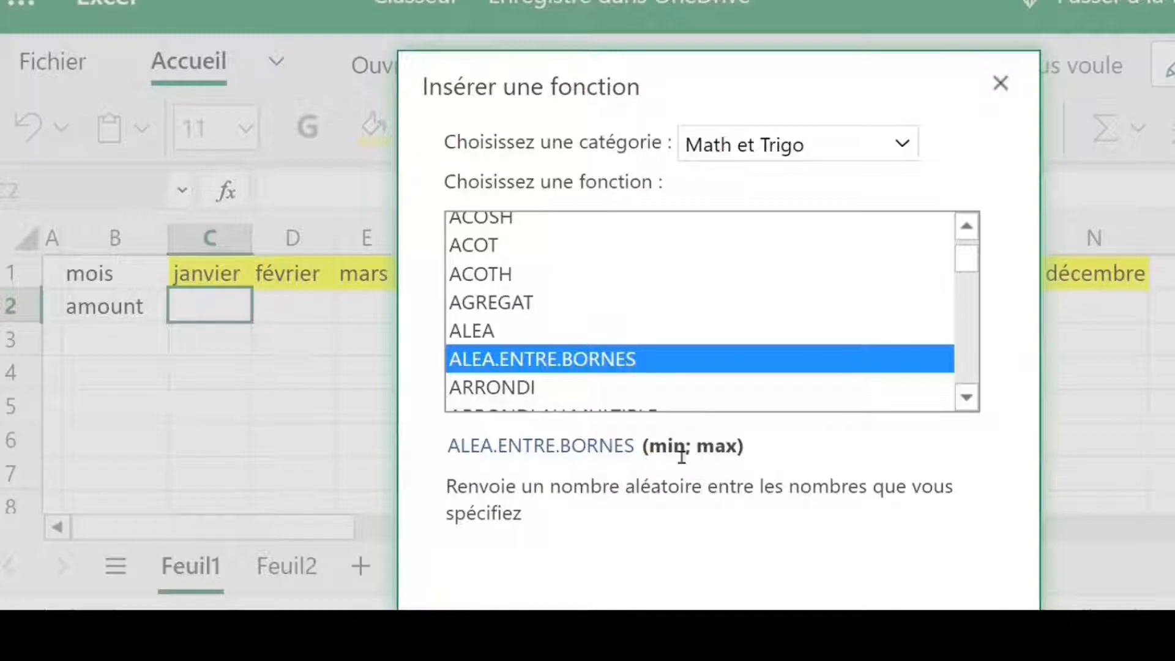
double_click(611, 360)
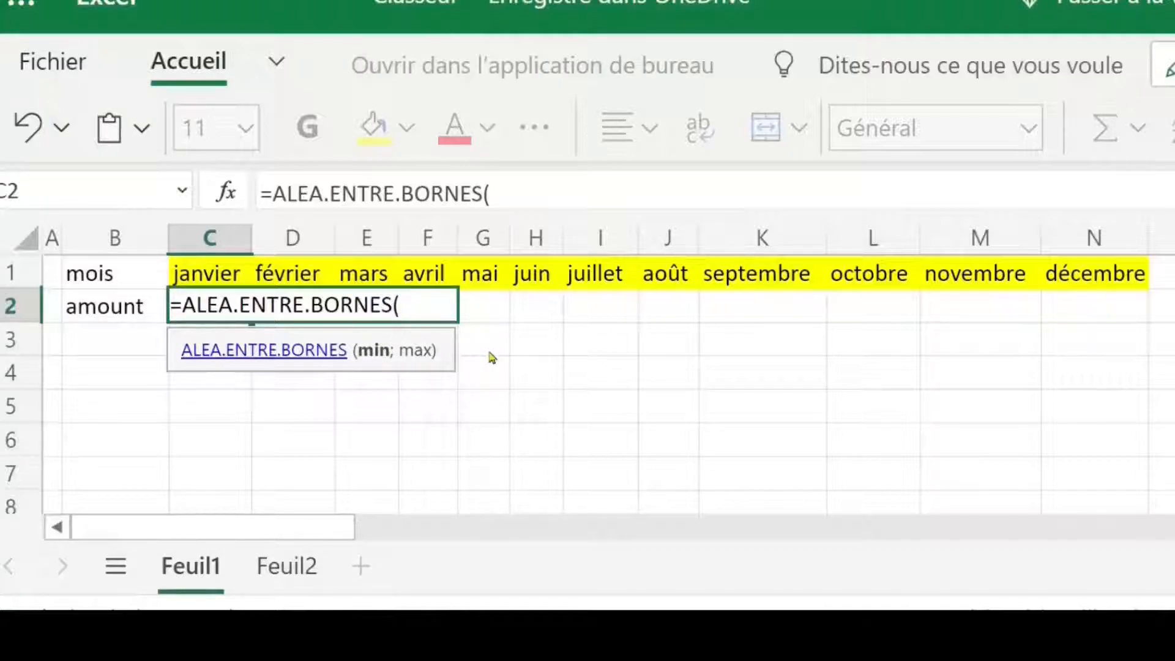
Step: Complete the C2 formula with a minimum of 10 and a maximum of 400
text(10;)
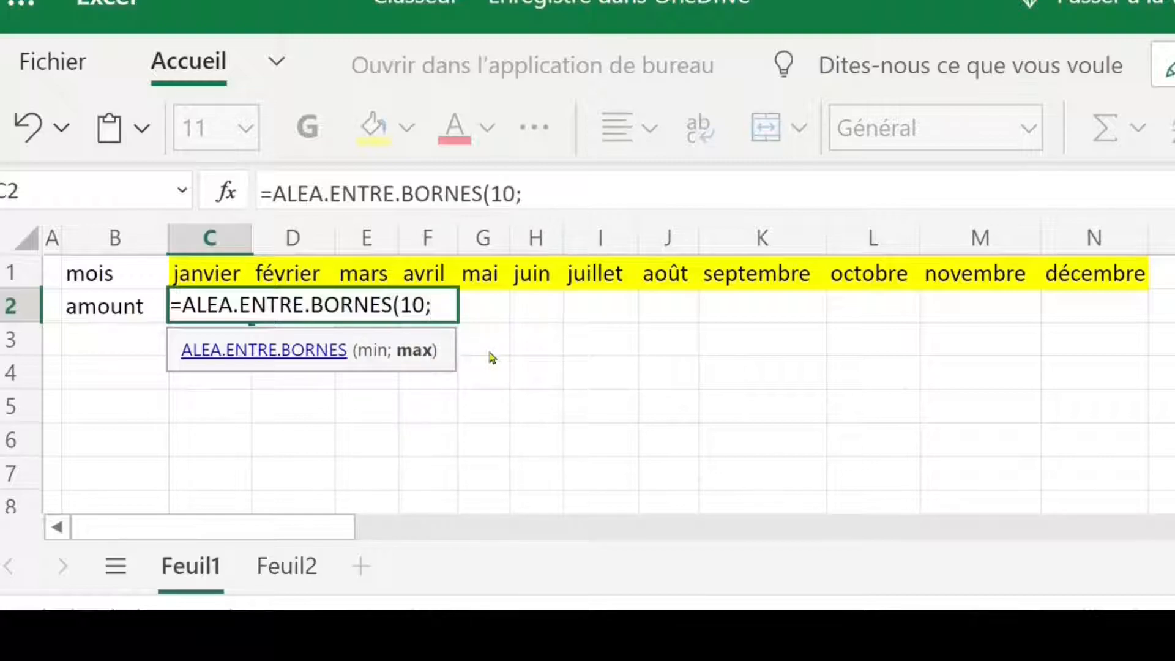
text(400)
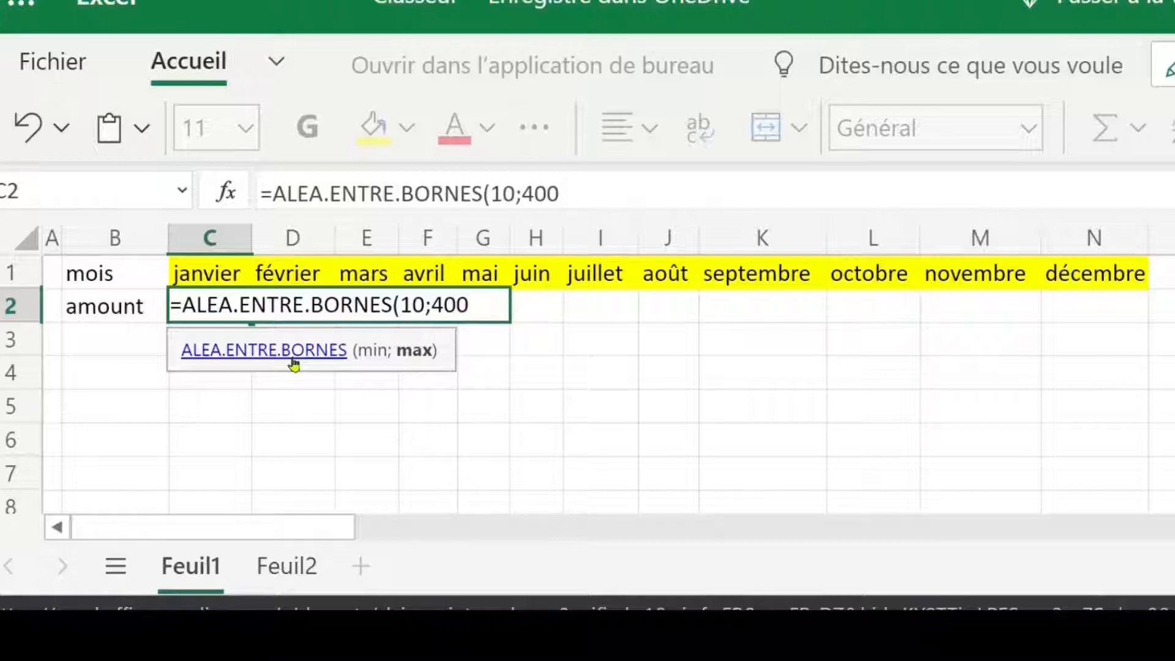
text())
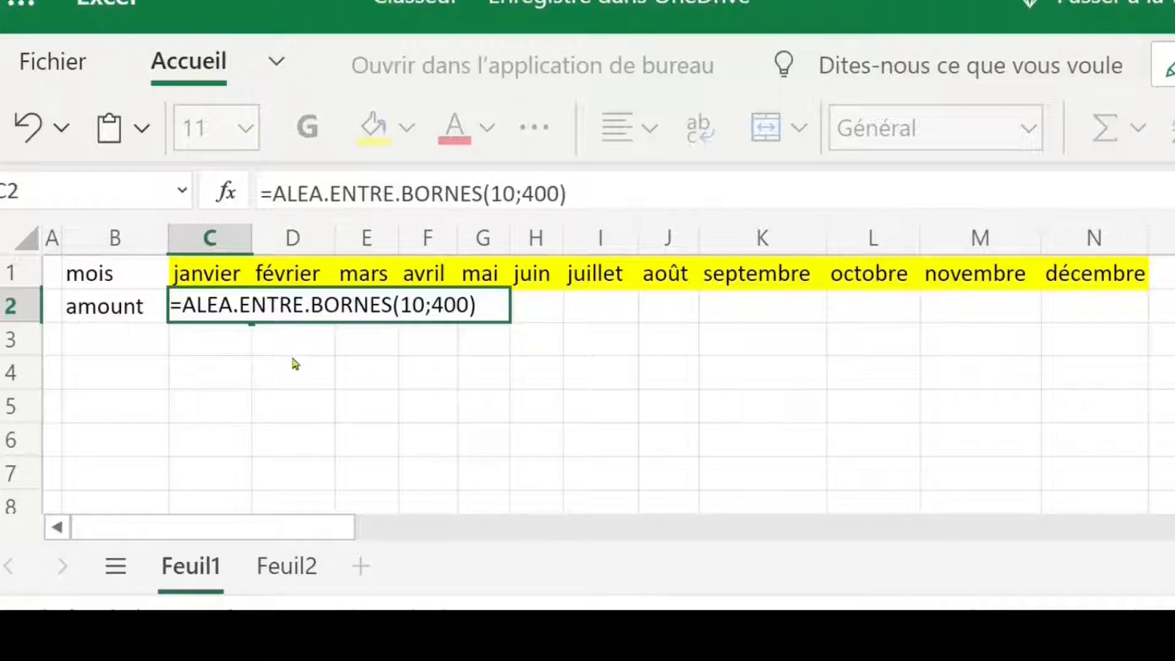
key(Return)
Step: Copy the random-number formula from C2 across the amount row to N2 under décembre
click(227, 312)
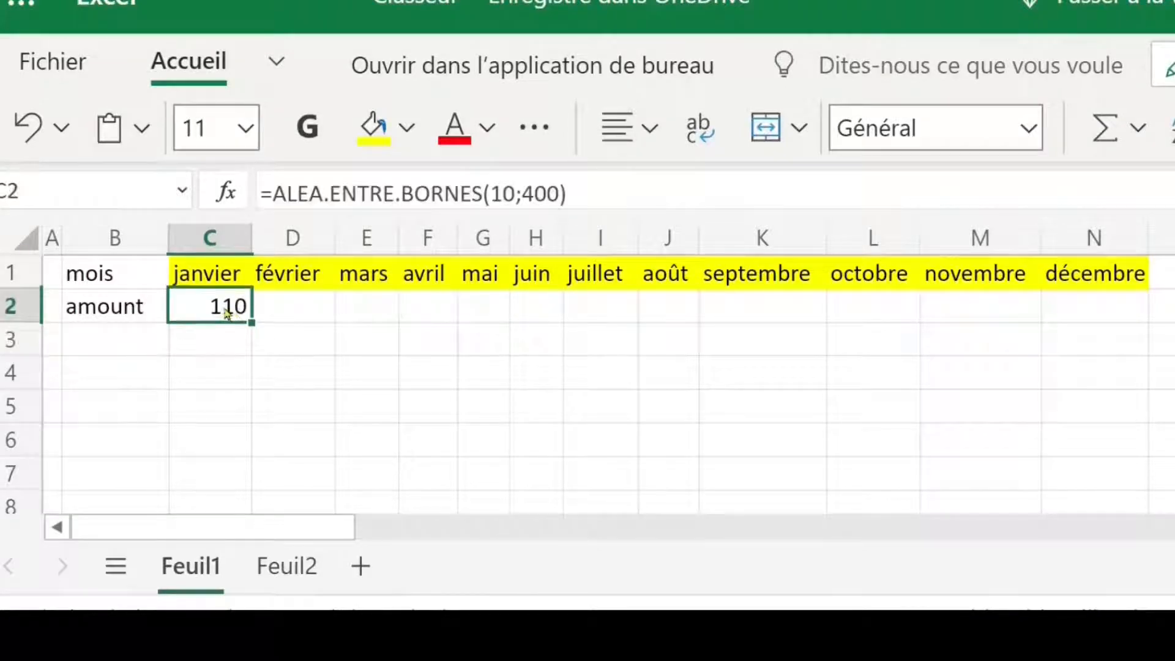
drag(252, 322, 1086, 311)
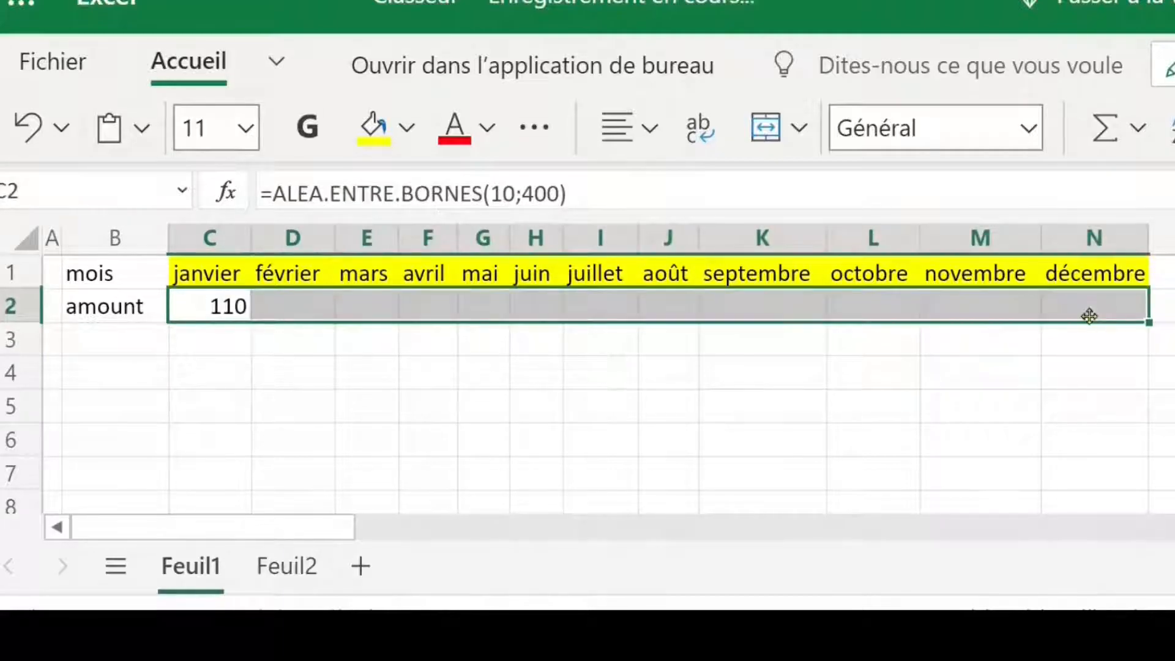
click(499, 378)
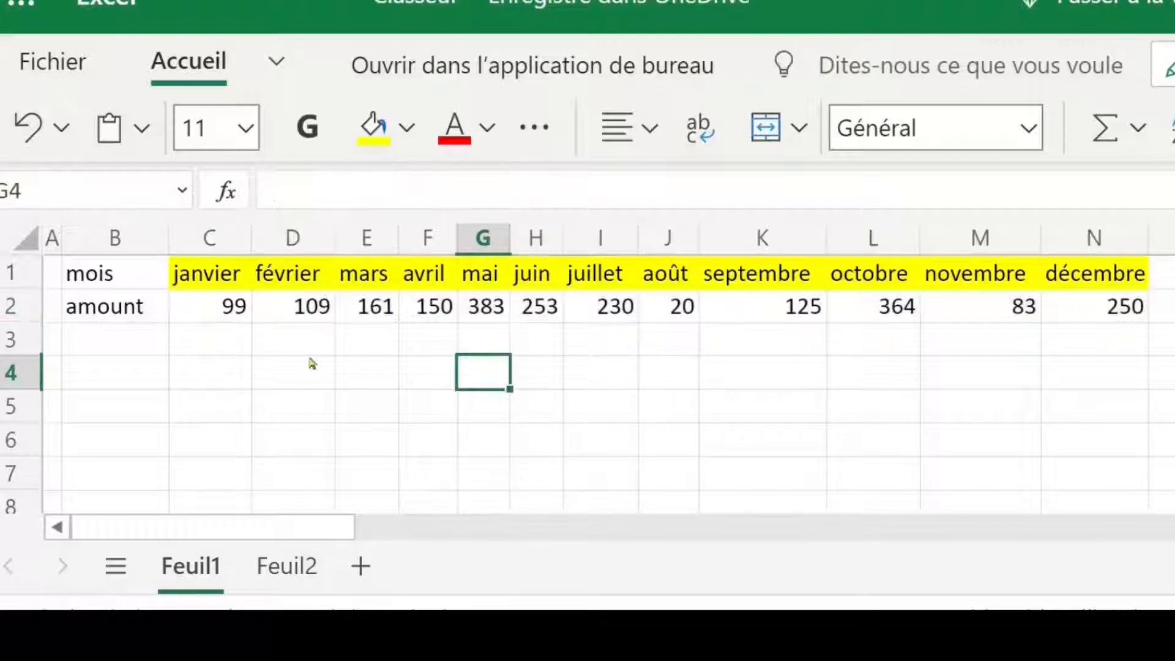
Step: Apply a thick outside border around the month and amount table in B1:N2
click(112, 279)
drag(112, 278, 1093, 307)
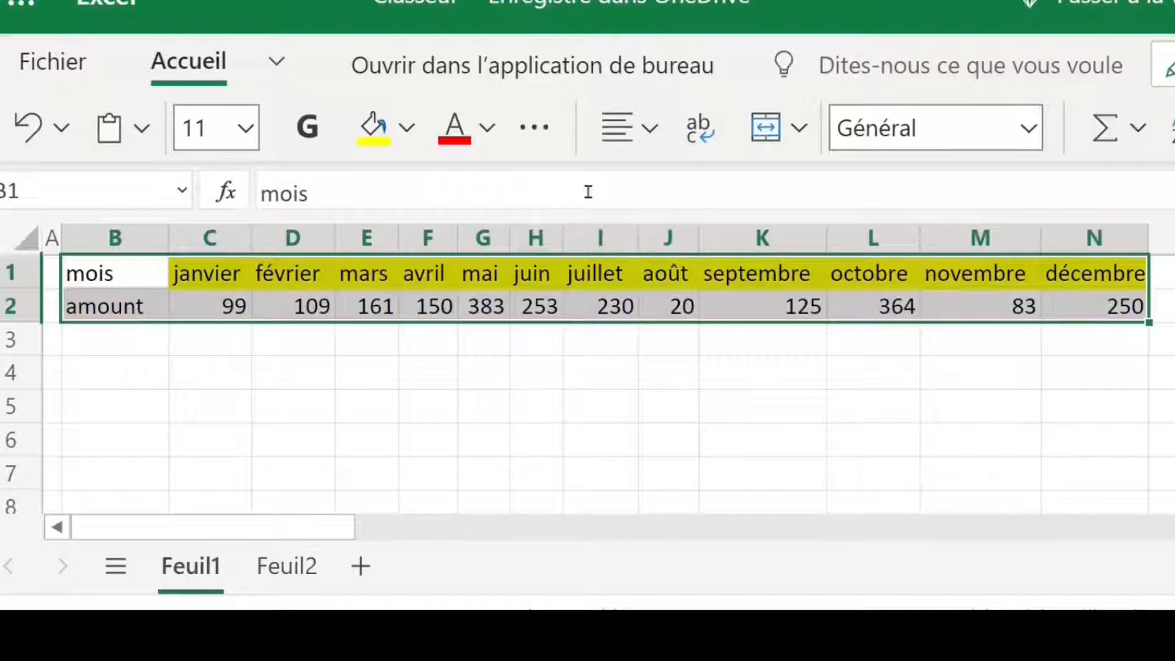
click(535, 129)
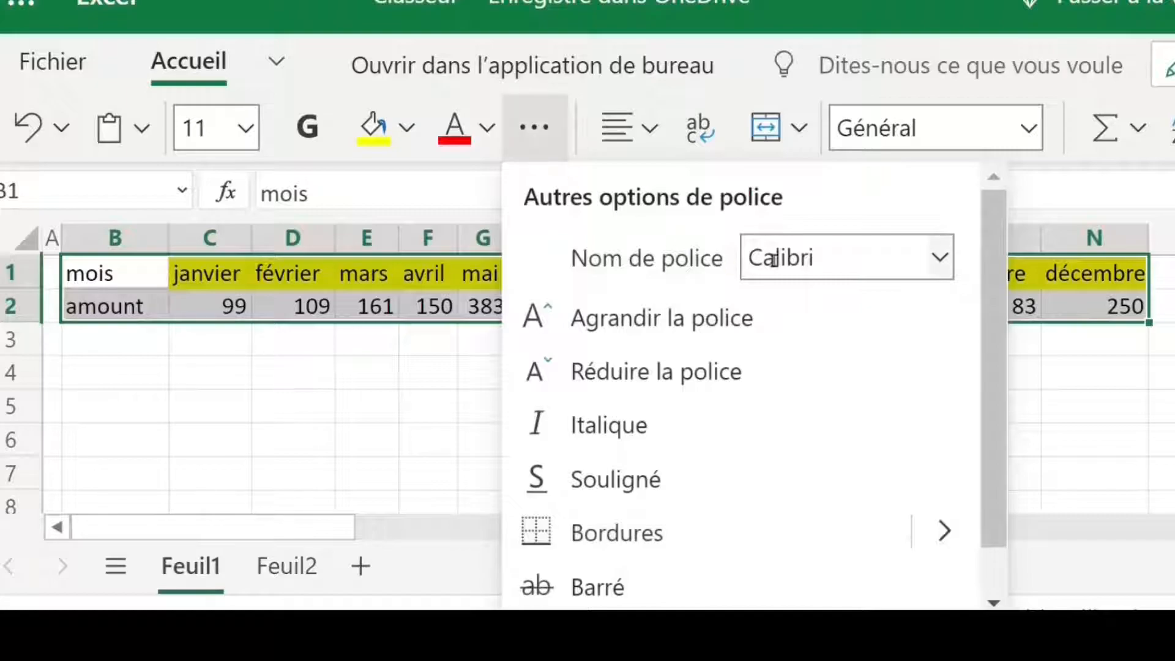
click(941, 531)
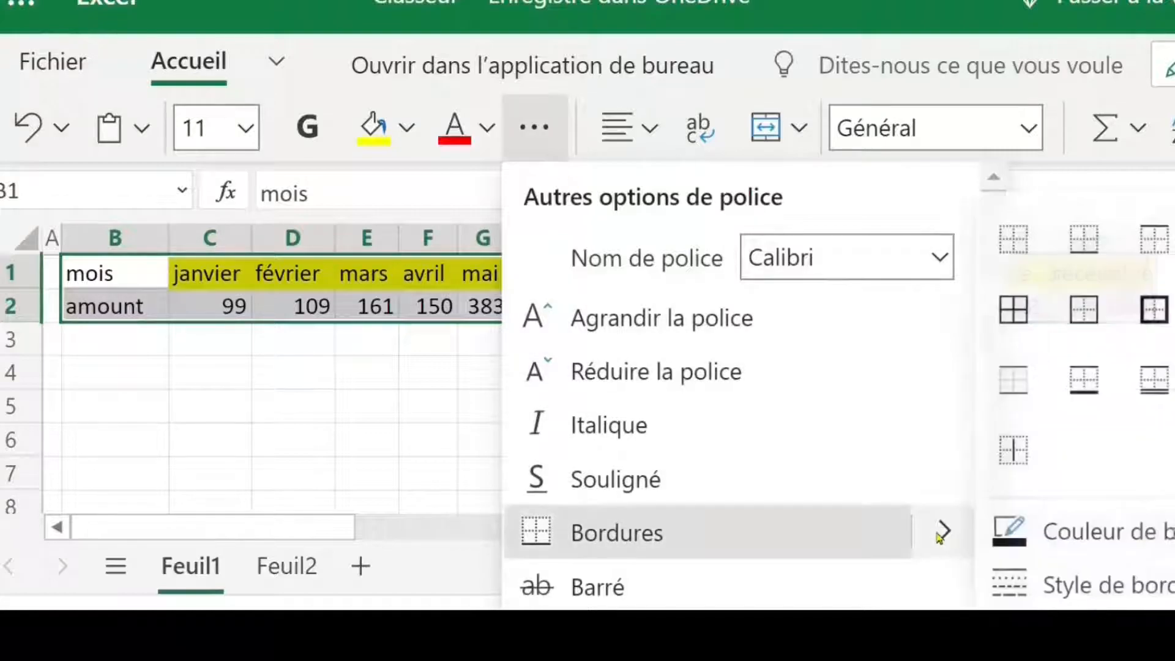
click(1162, 322)
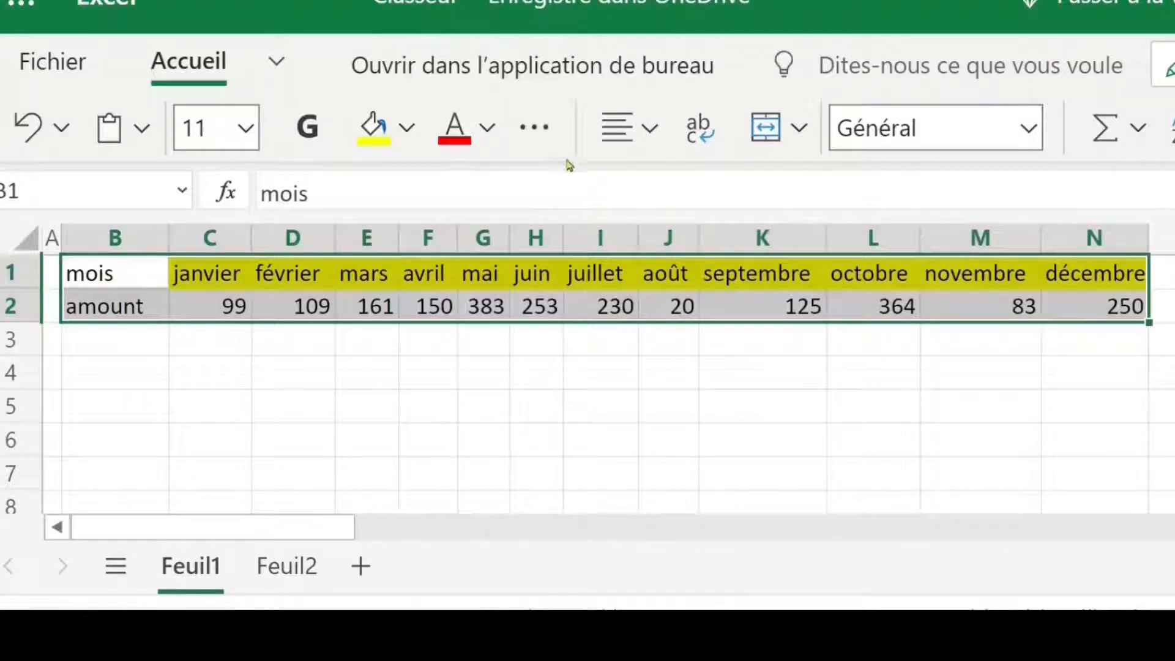
Step: Apply all borders (Toutes les bordures) to every cell of the table B1:N2
click(534, 127)
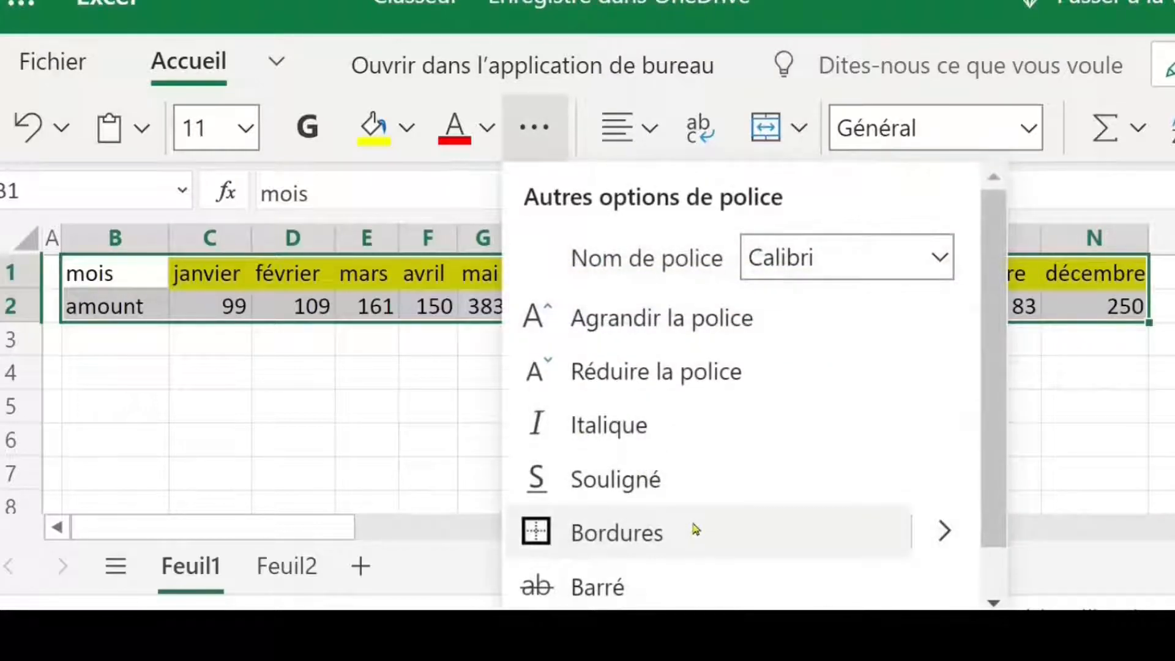
click(943, 531)
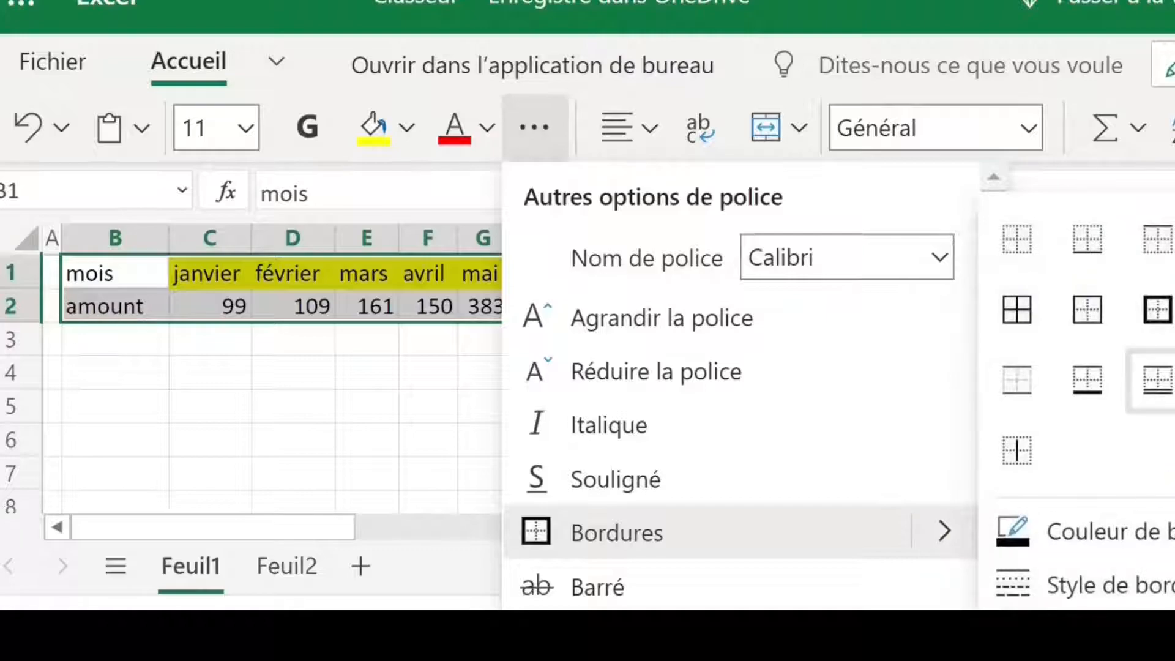
click(1023, 314)
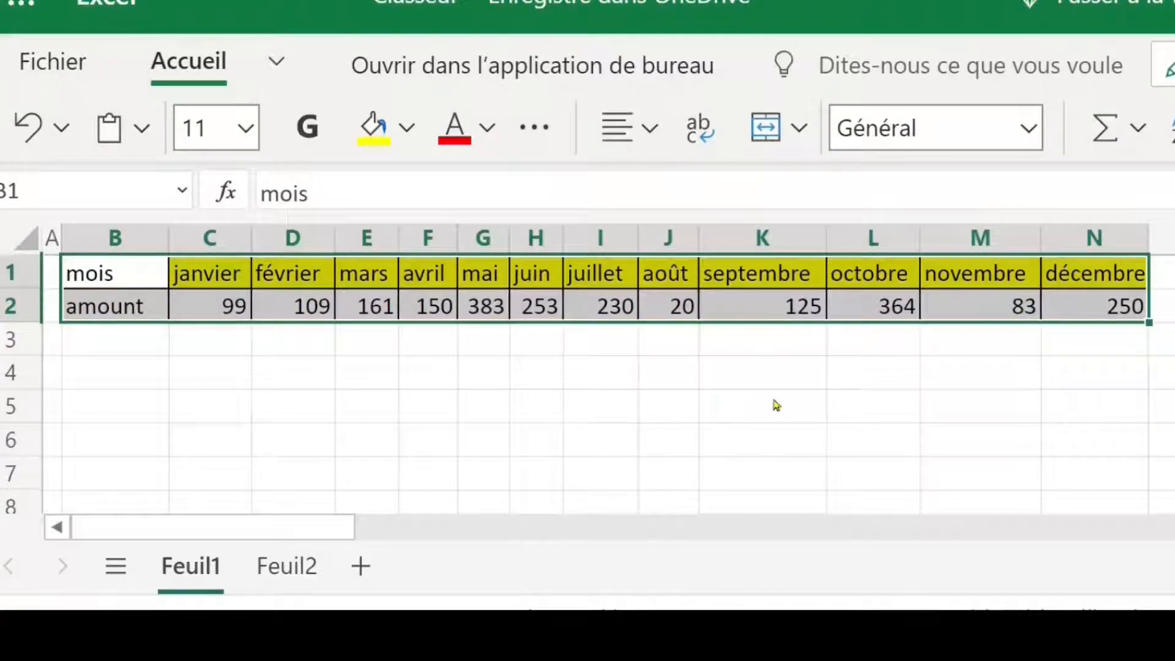
click(719, 400)
click(630, 371)
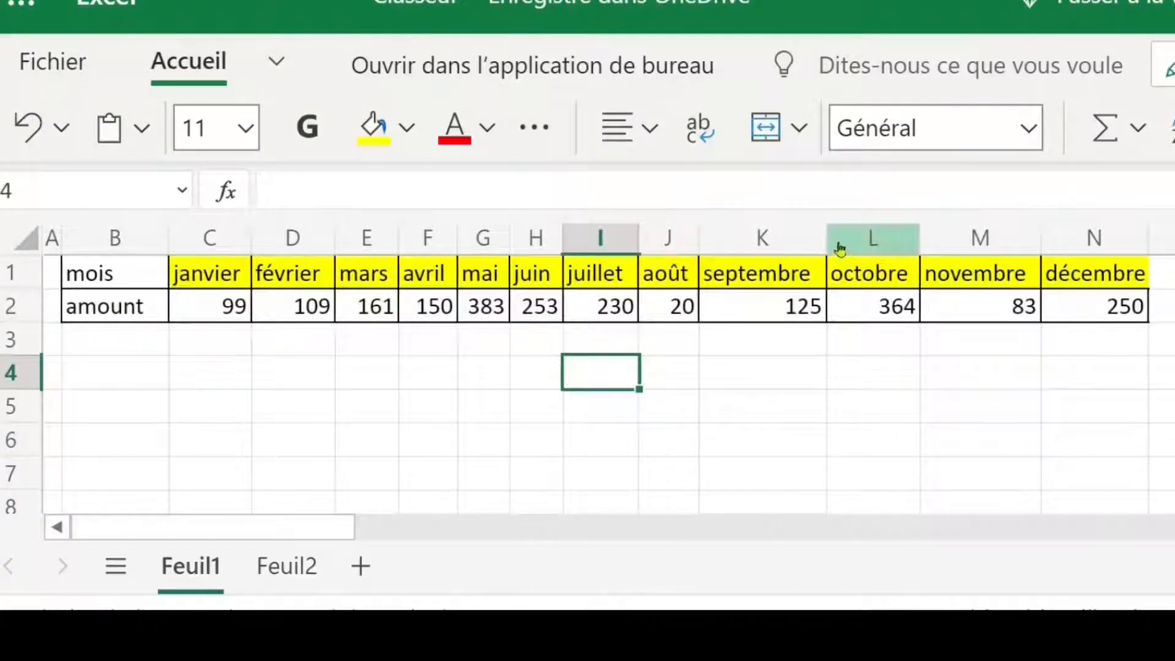
Step: Delete the empty column A before the mois and amount labels
click(53, 244)
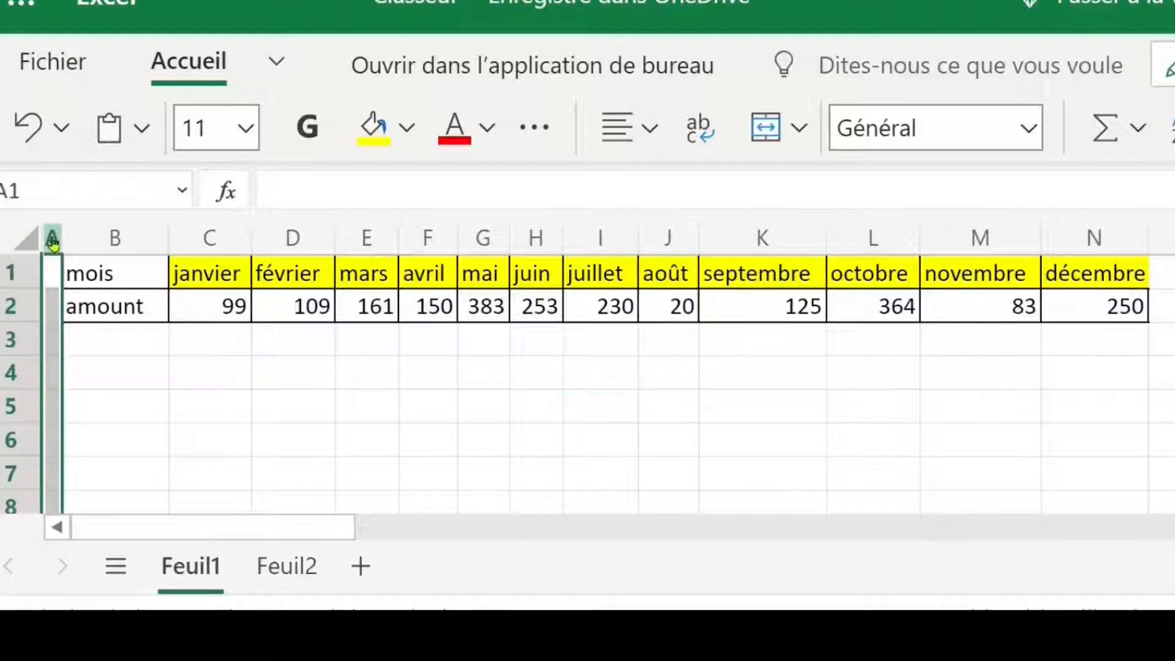
right_click(53, 244)
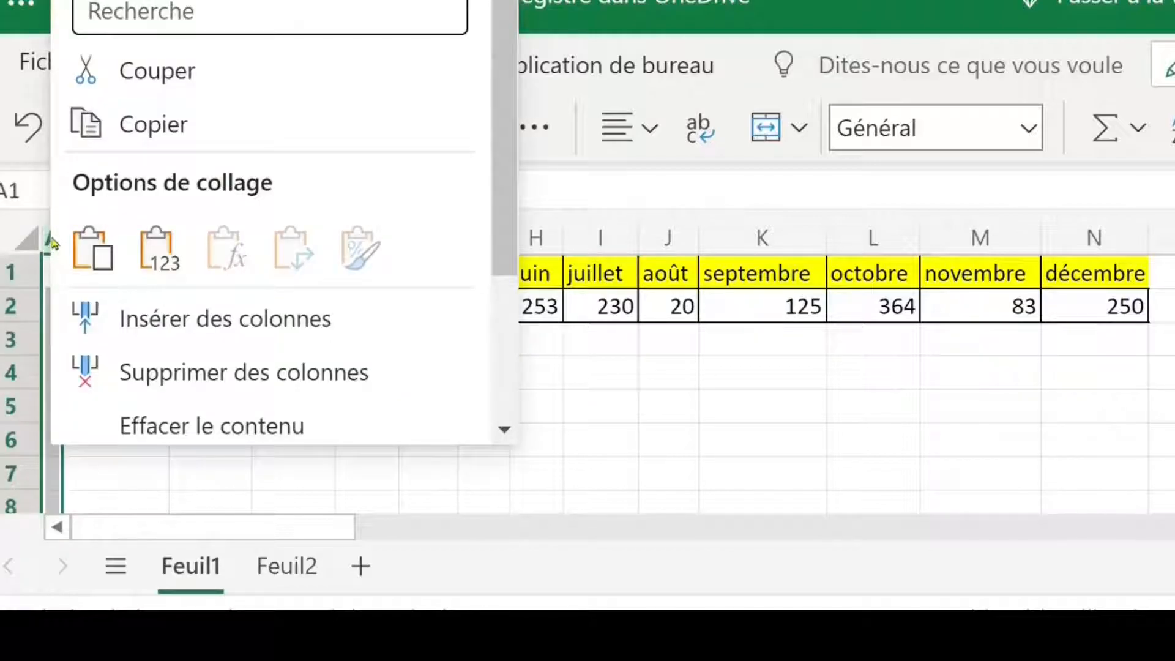
click(204, 374)
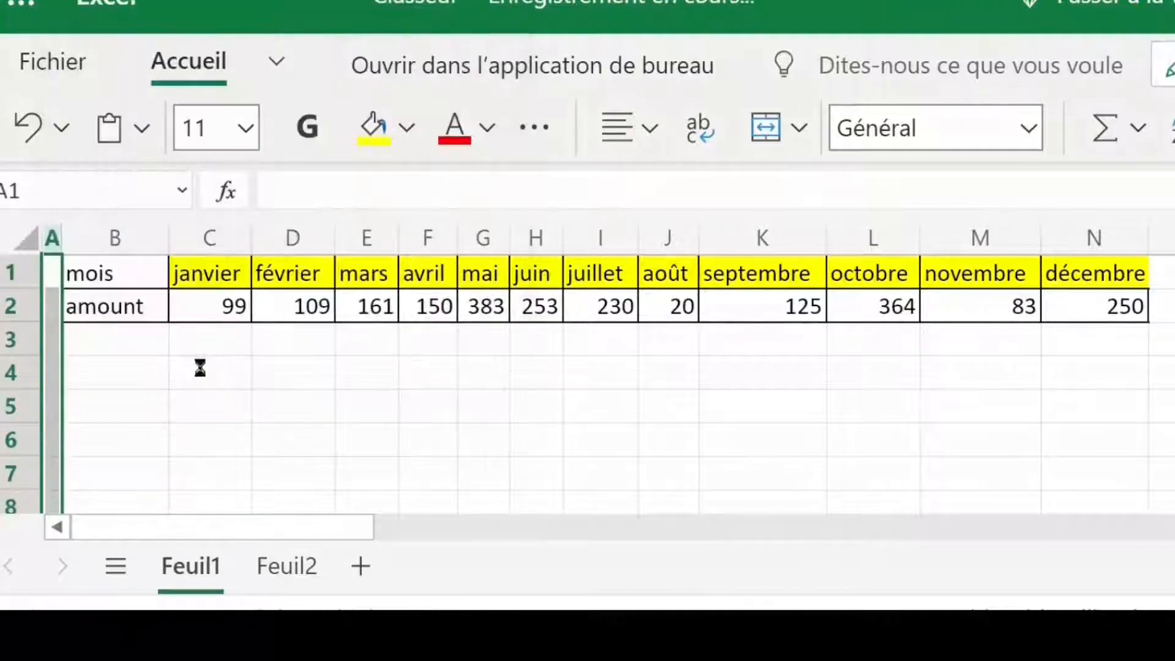
click(519, 375)
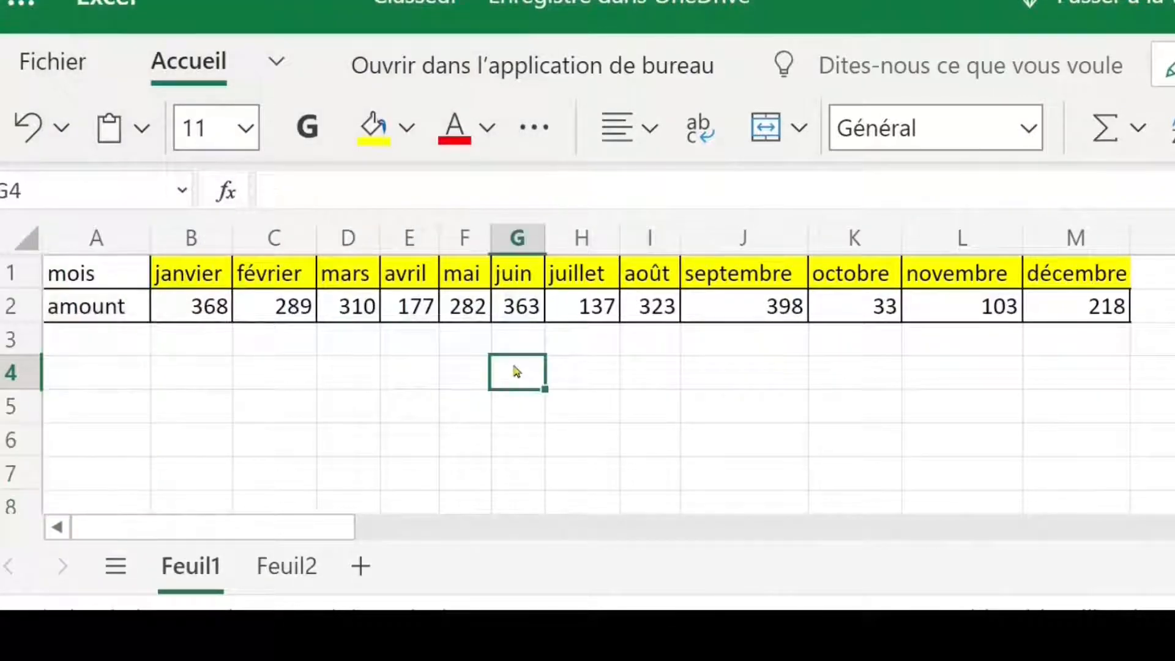
Step: Enter a MAX formula in N2 that returns the largest amount in B2:M2
click(213, 314)
drag(240, 313, 1083, 305)
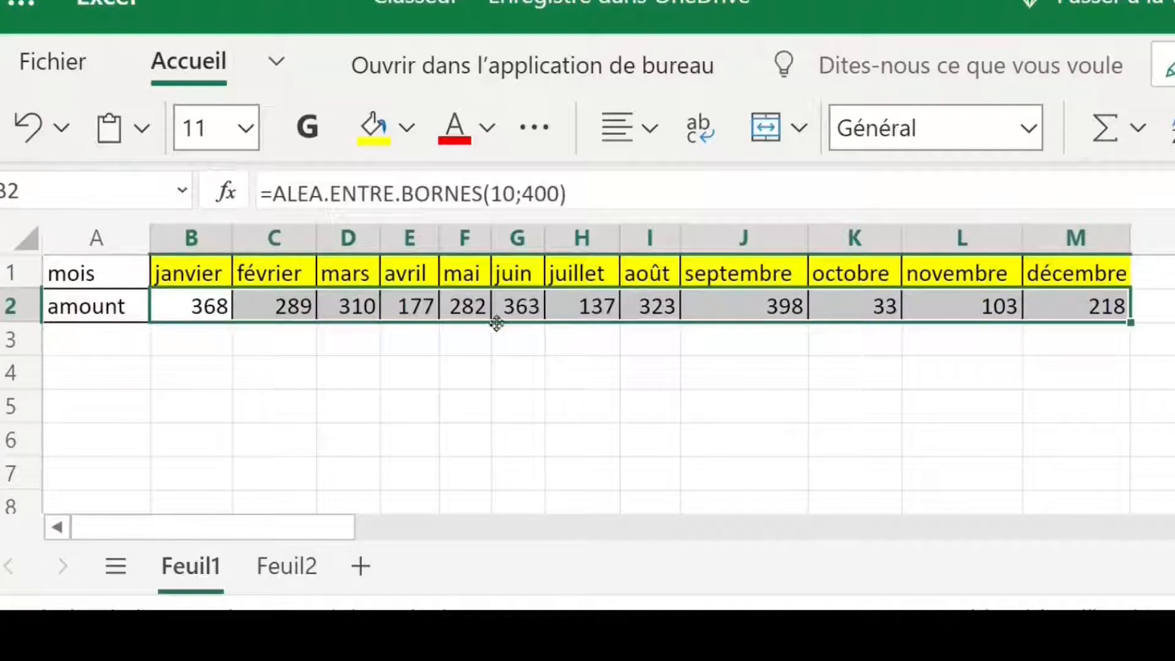
click(1162, 316)
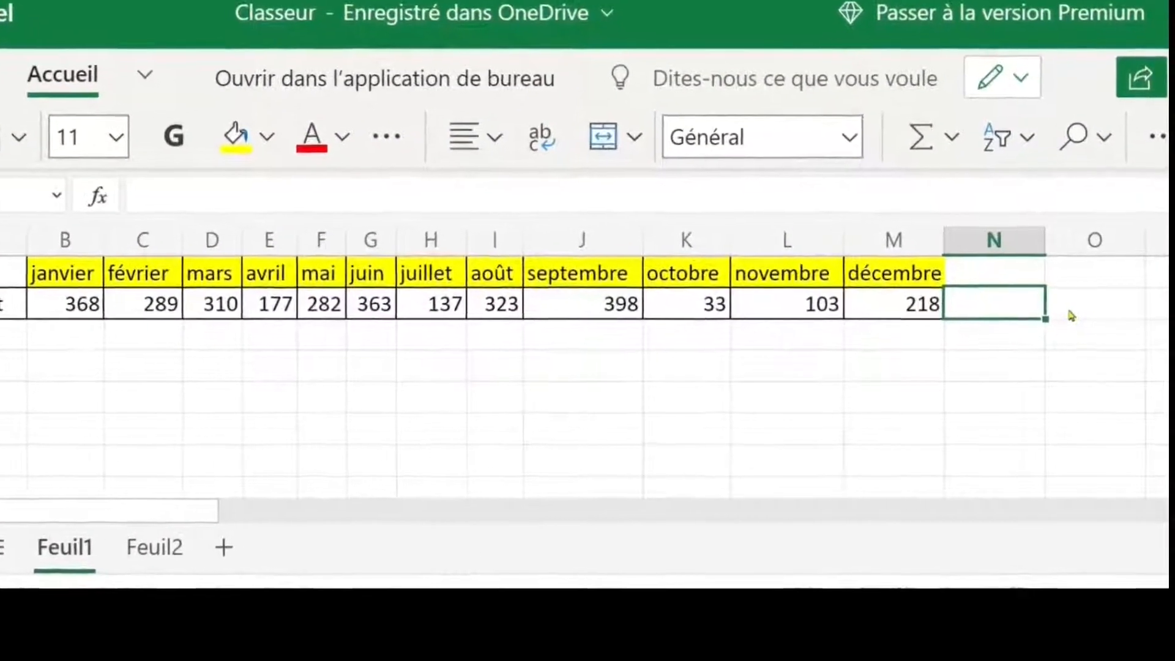
text(=max)
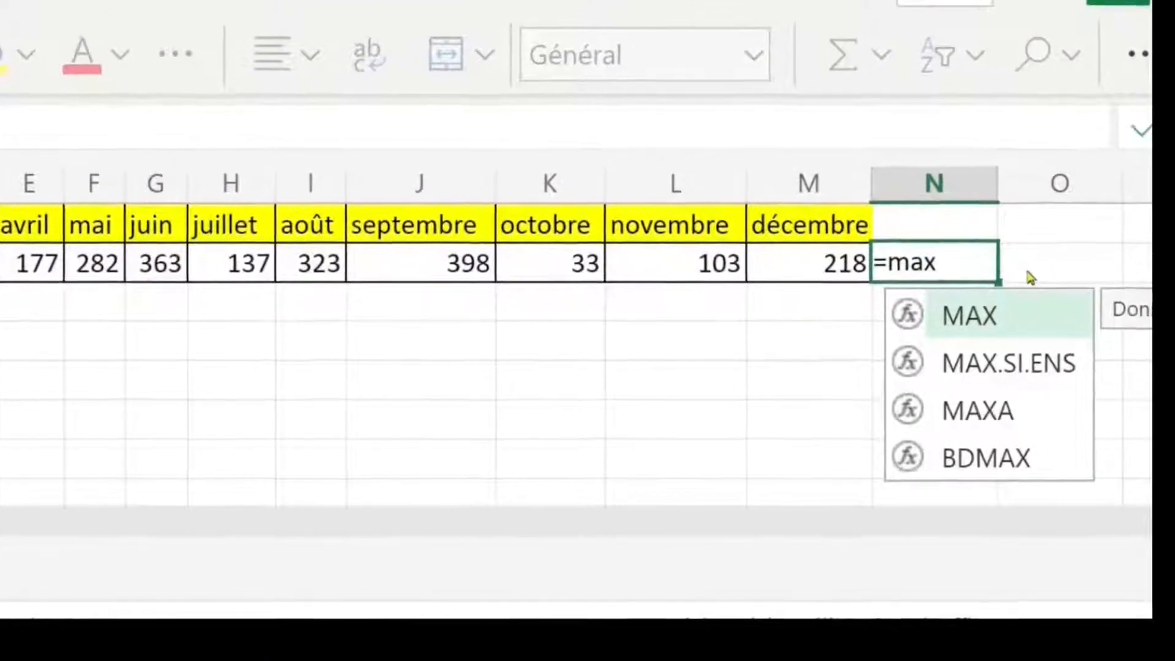
key(Tab)
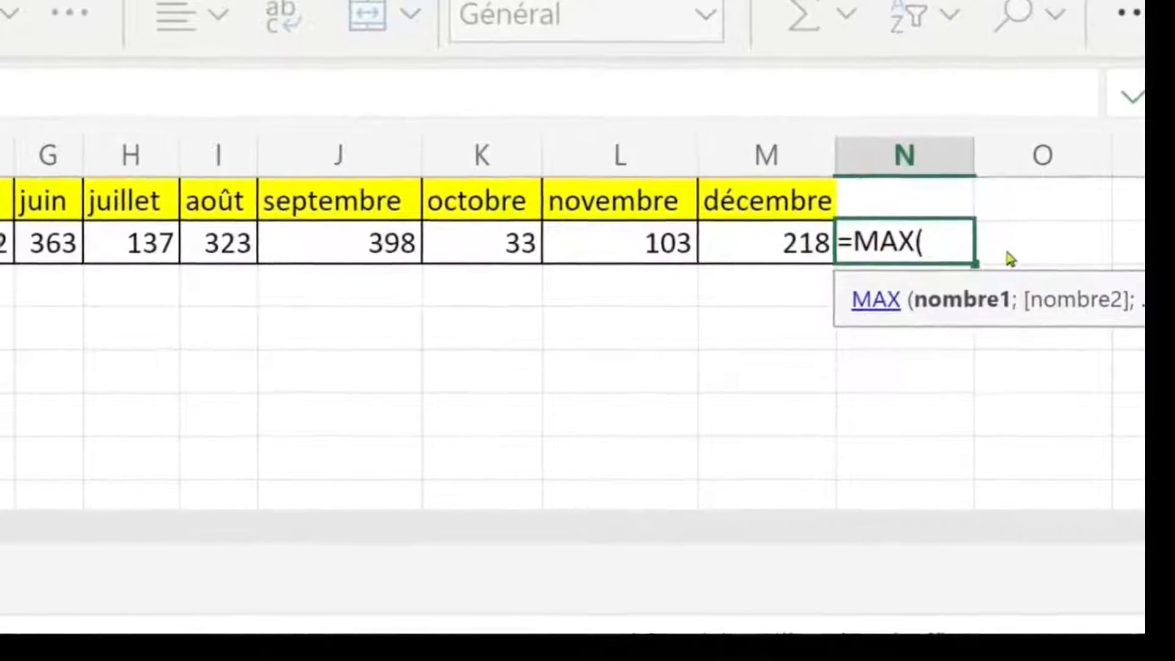
drag(0, 233, 512, 233)
drag(449, 213, 673, 214)
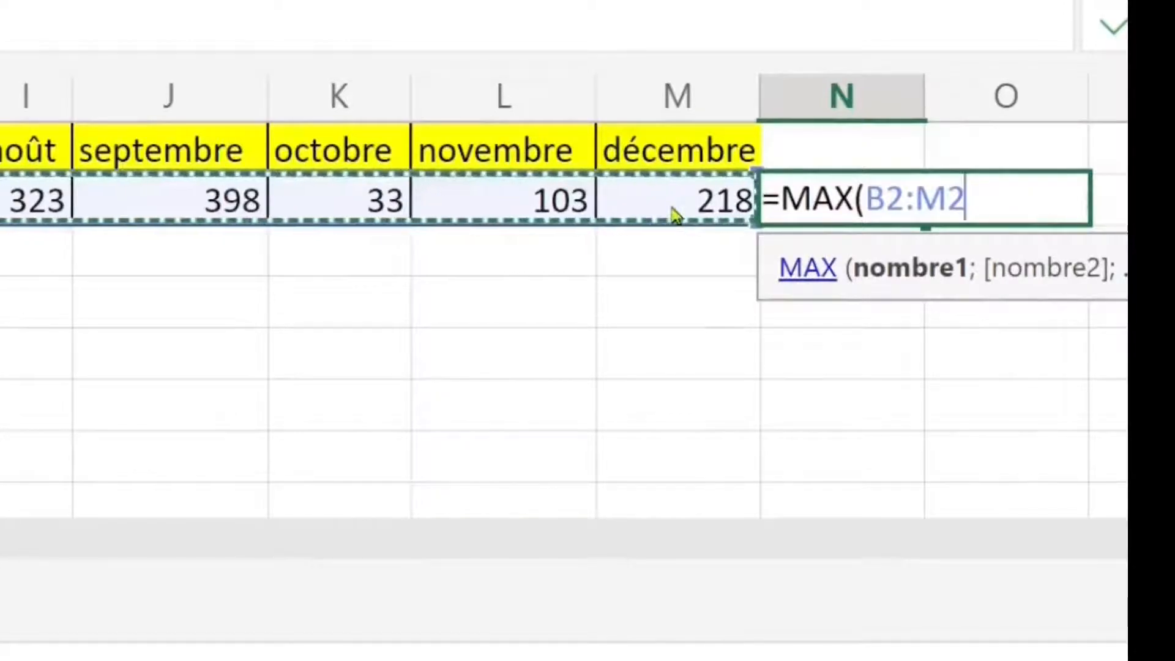
key(Return)
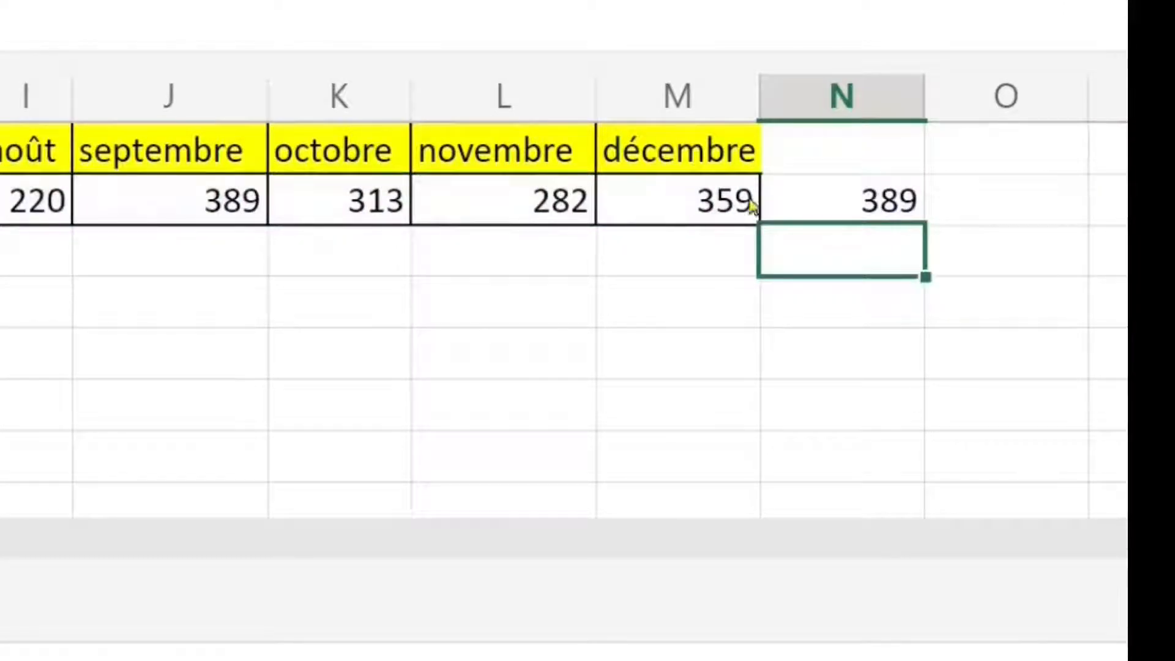
Step: Enter a MIN formula in O2 that returns the smallest amount in B2:M2
click(971, 198)
text(=min)
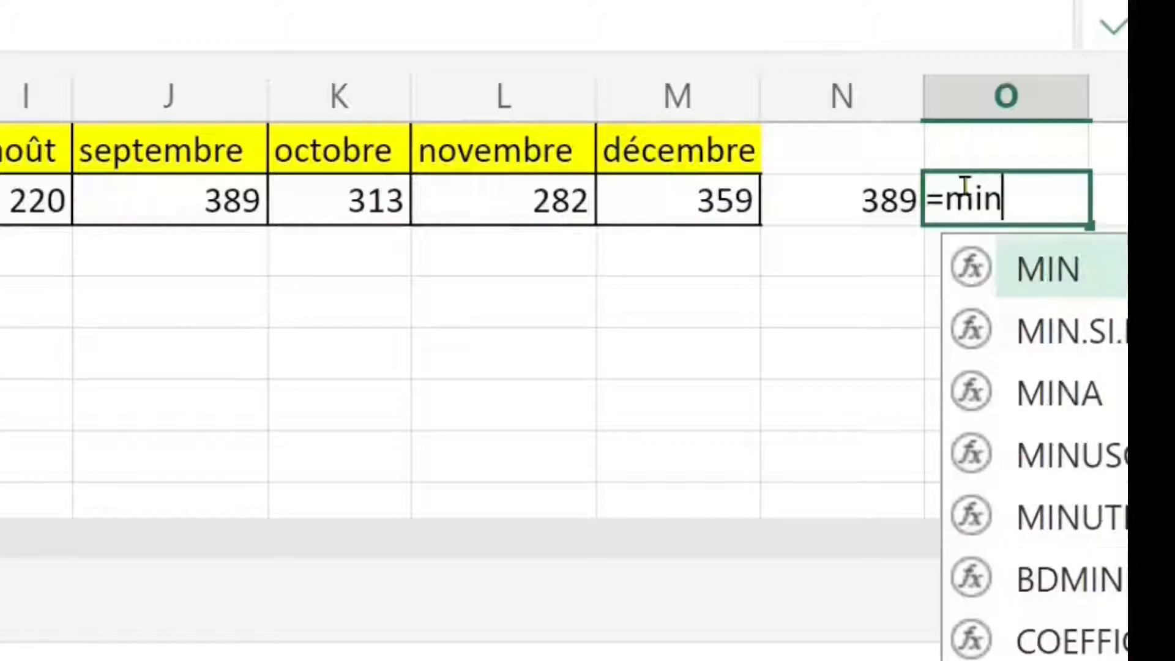
key(Tab)
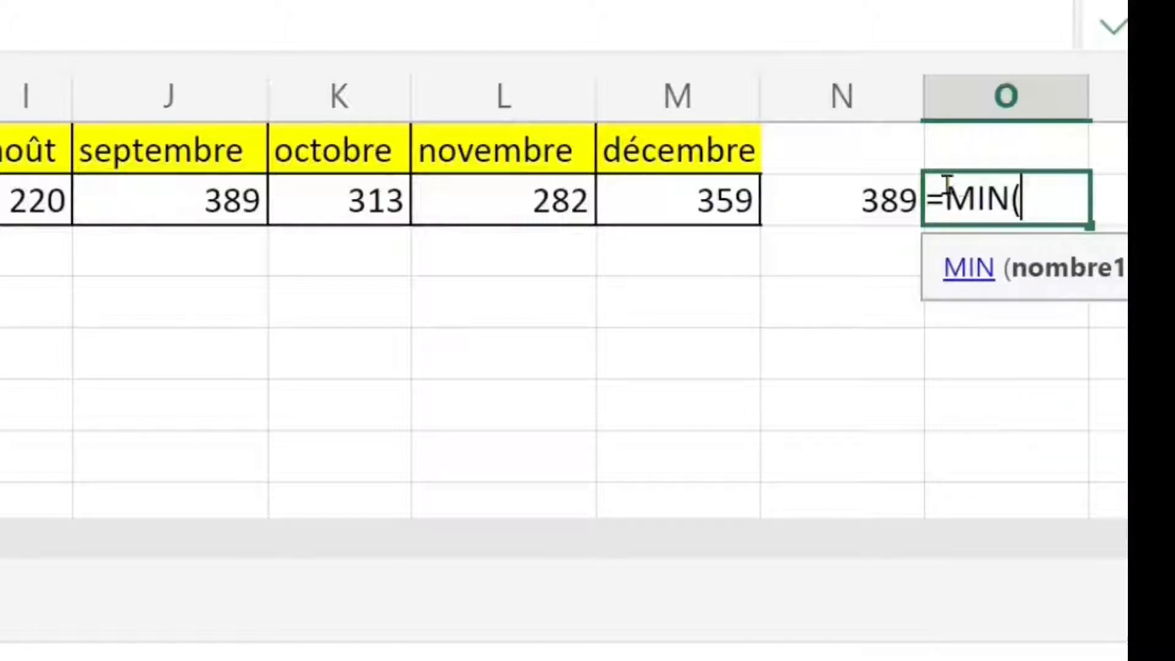
drag(0, 202, 665, 219)
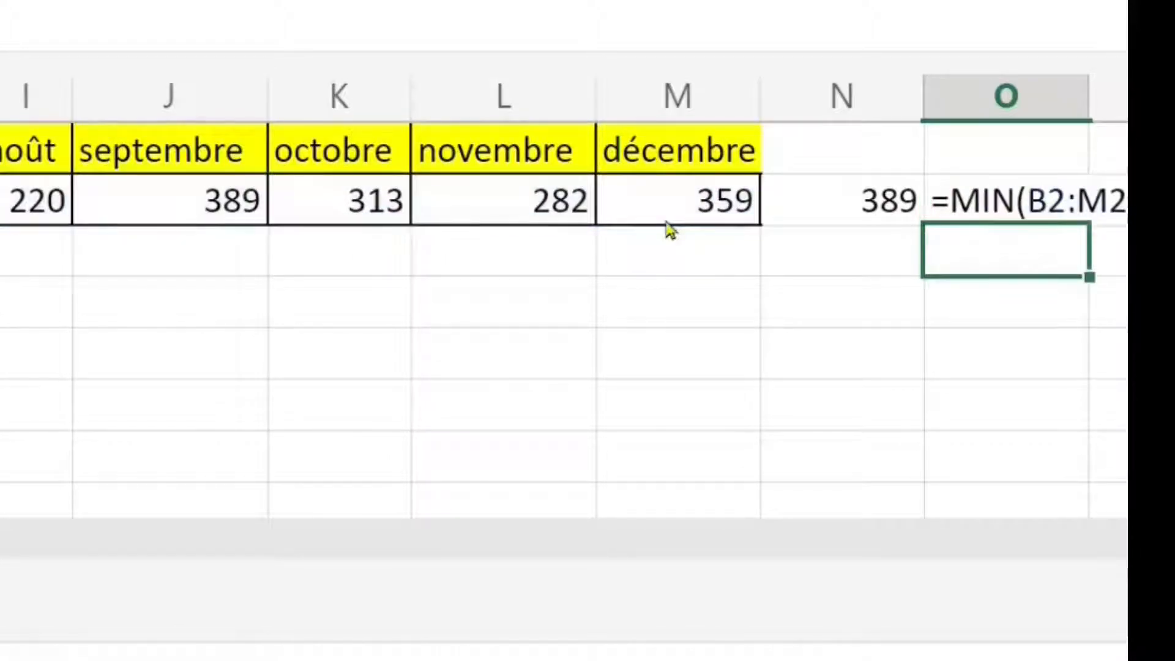
Step: Narrow column N around its maximum value and auto-fit the width of column O
click(864, 119)
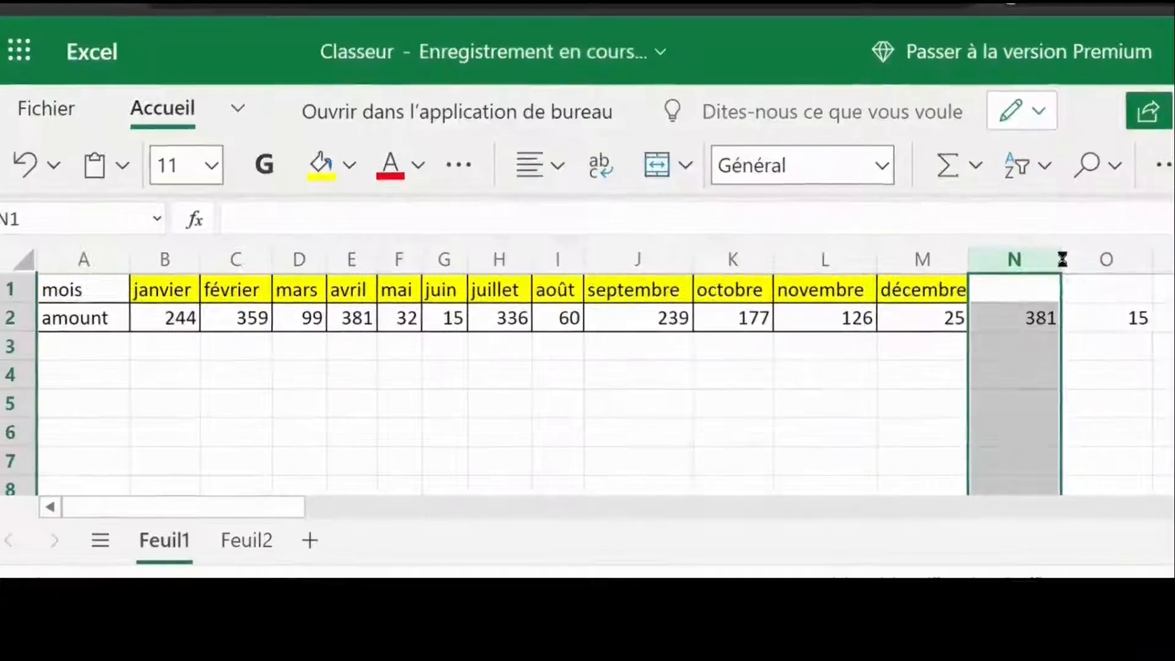
drag(926, 95, 825, 95)
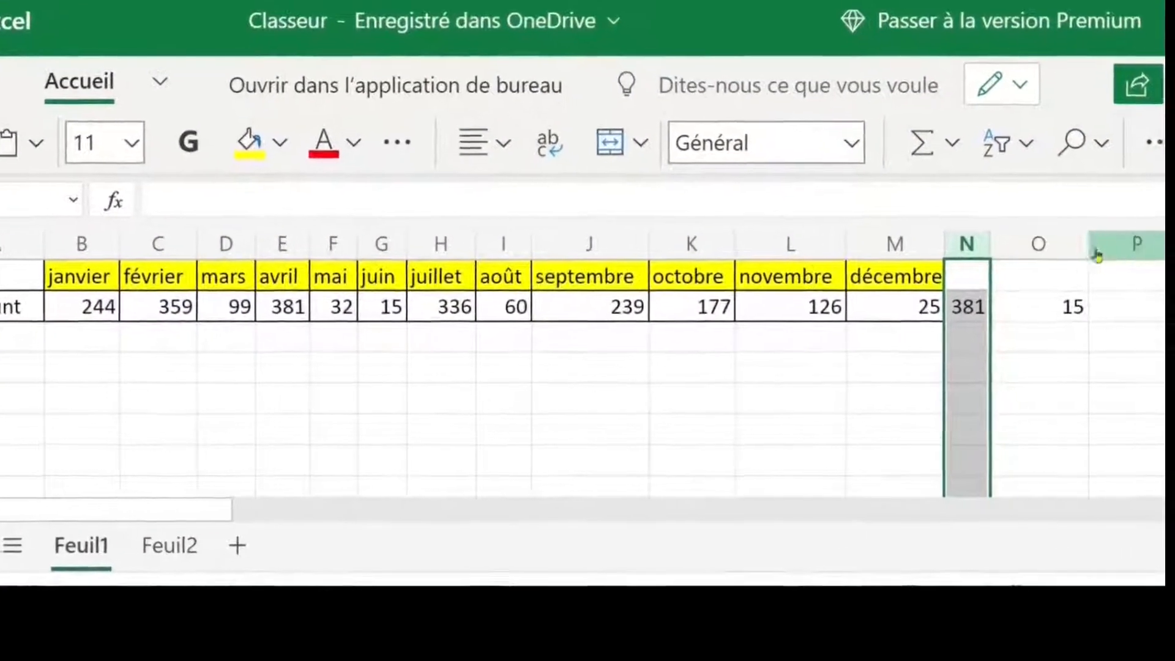
click(959, 94)
click(1082, 237)
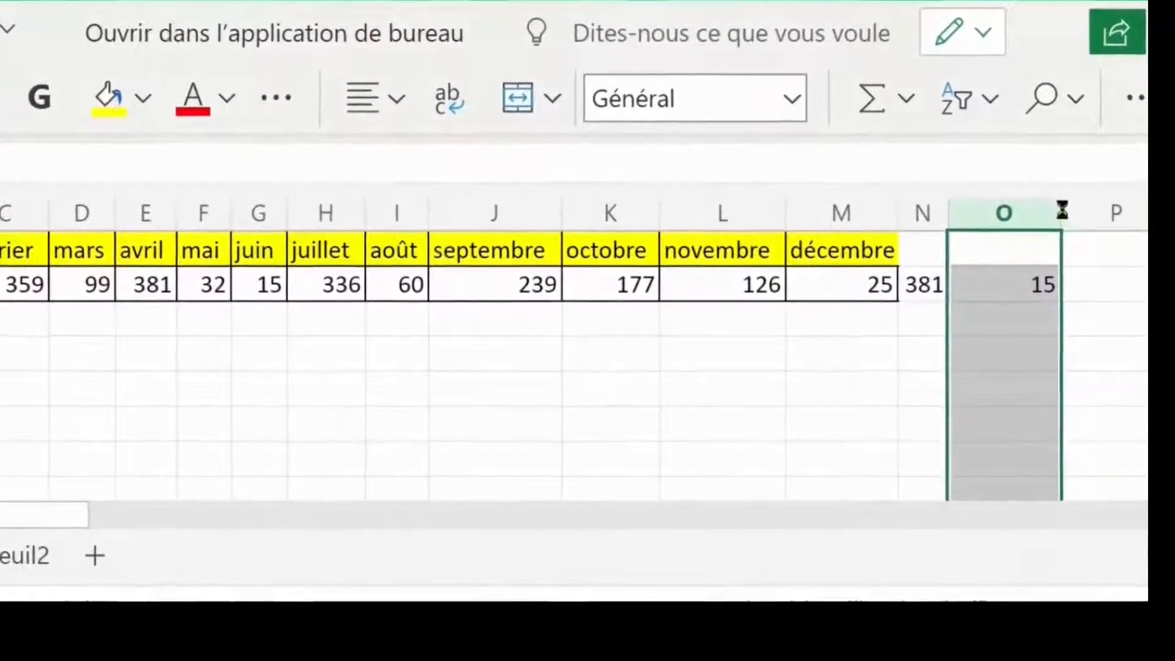
double_click(1043, 225)
Step: Enter the formula =MOYENNE(B2:M2) in P2 to average the monthly amounts
click(979, 279)
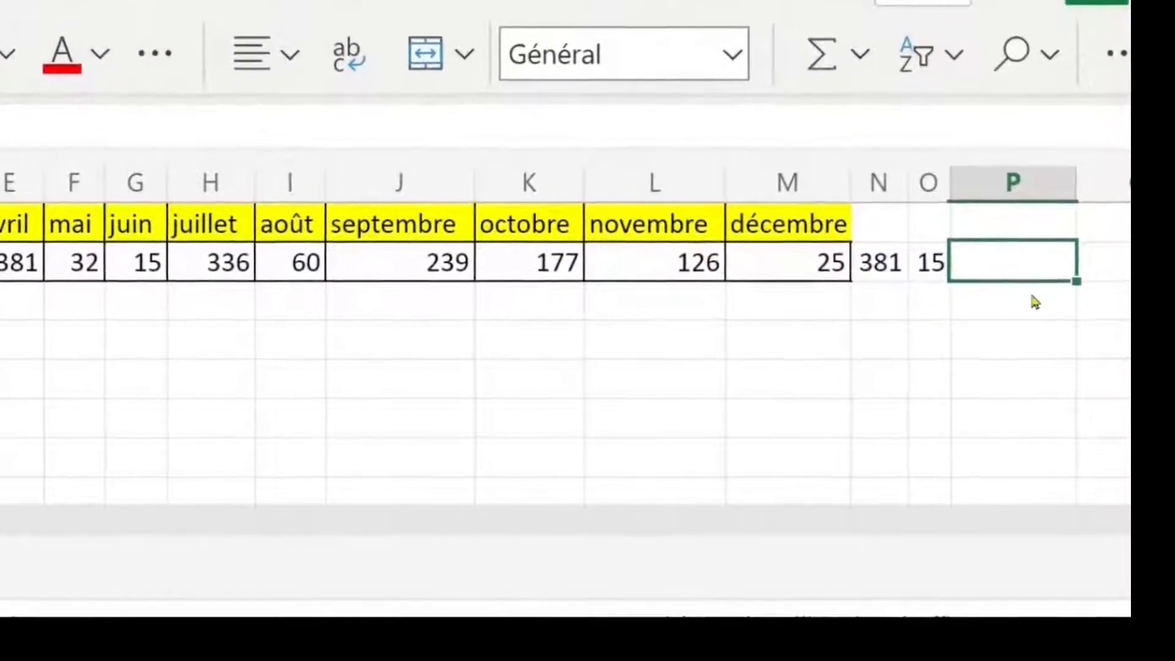
text(=moy)
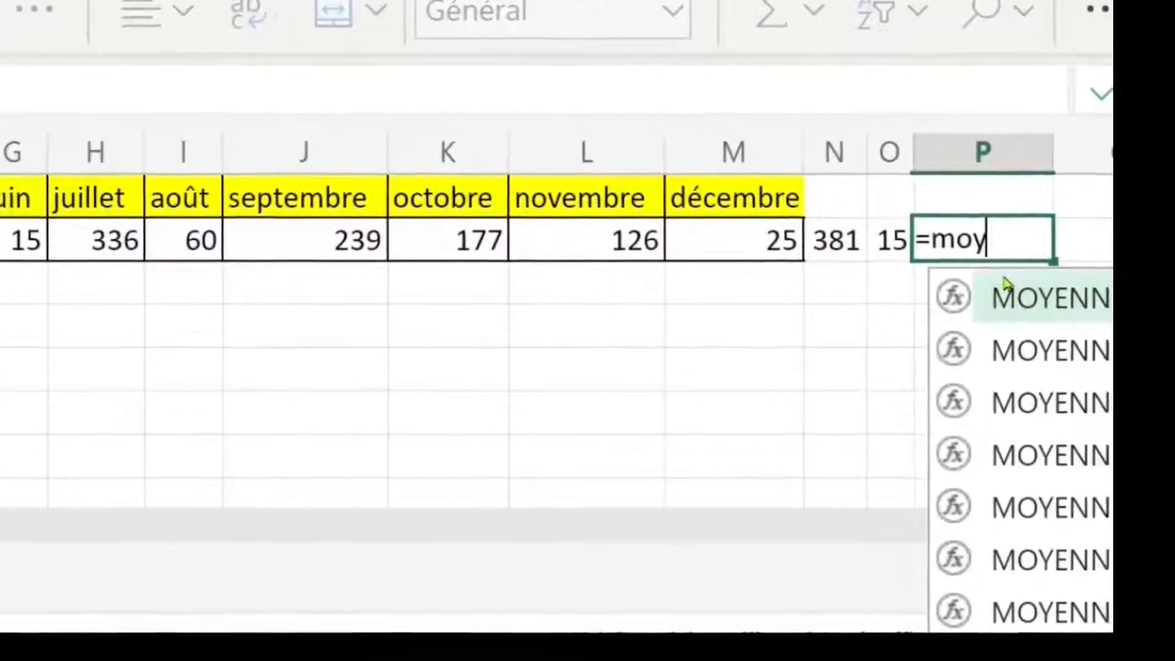
double_click(999, 287)
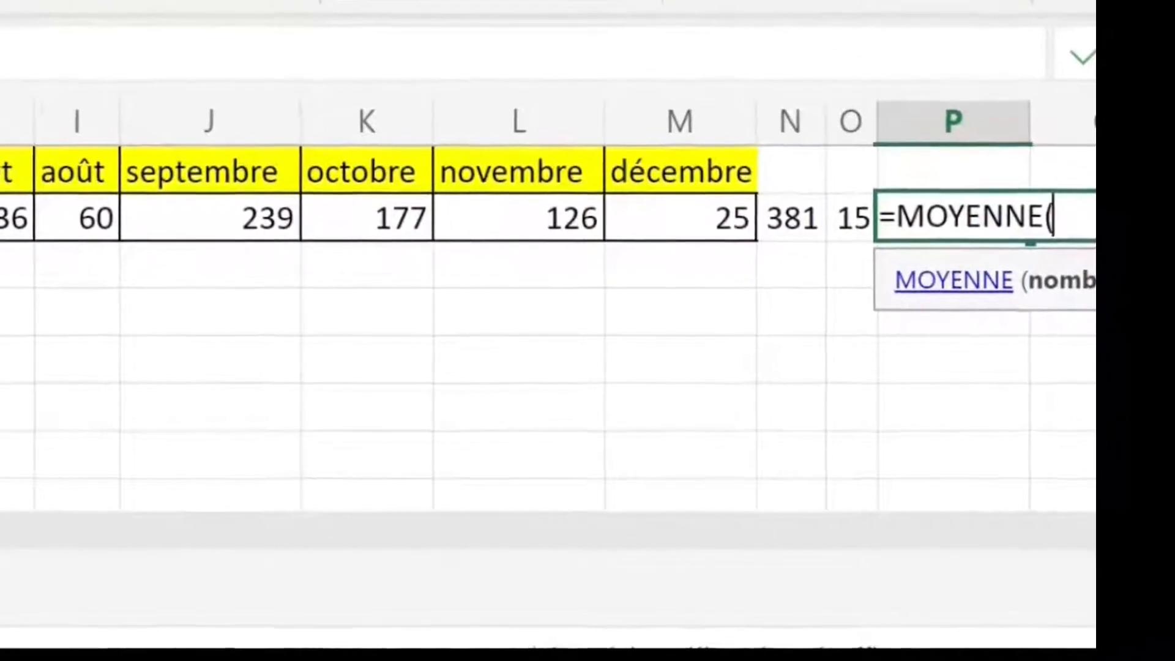
text(B2:)
drag(1, 211, 696, 224)
key(Return)
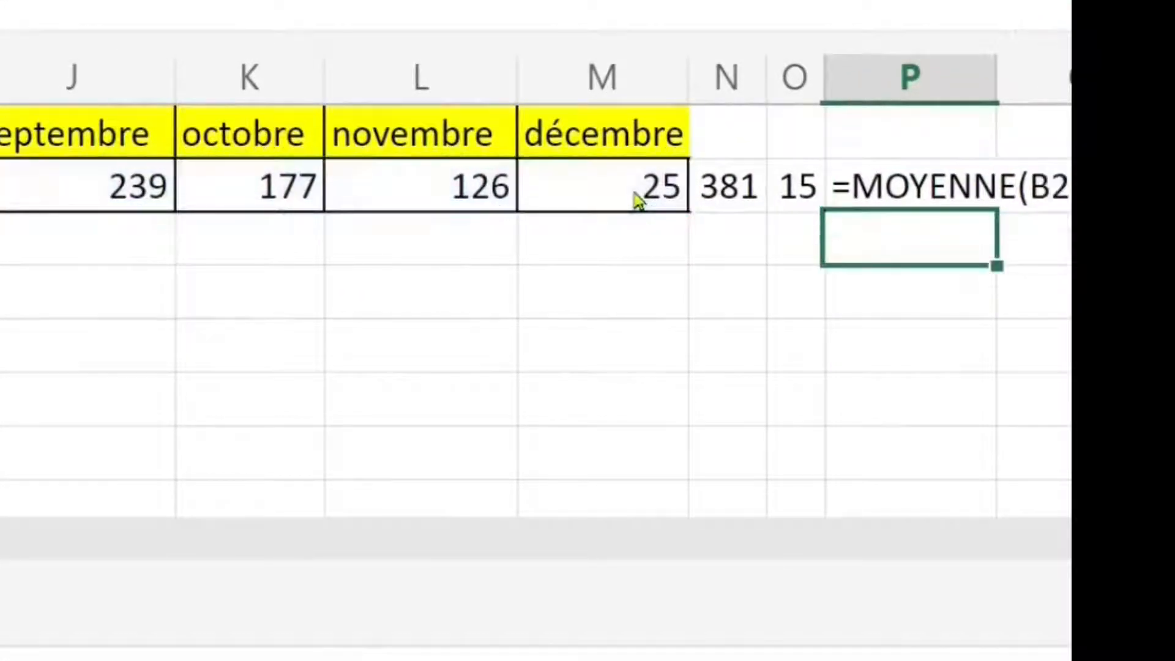
key(F9)
click(451, 291)
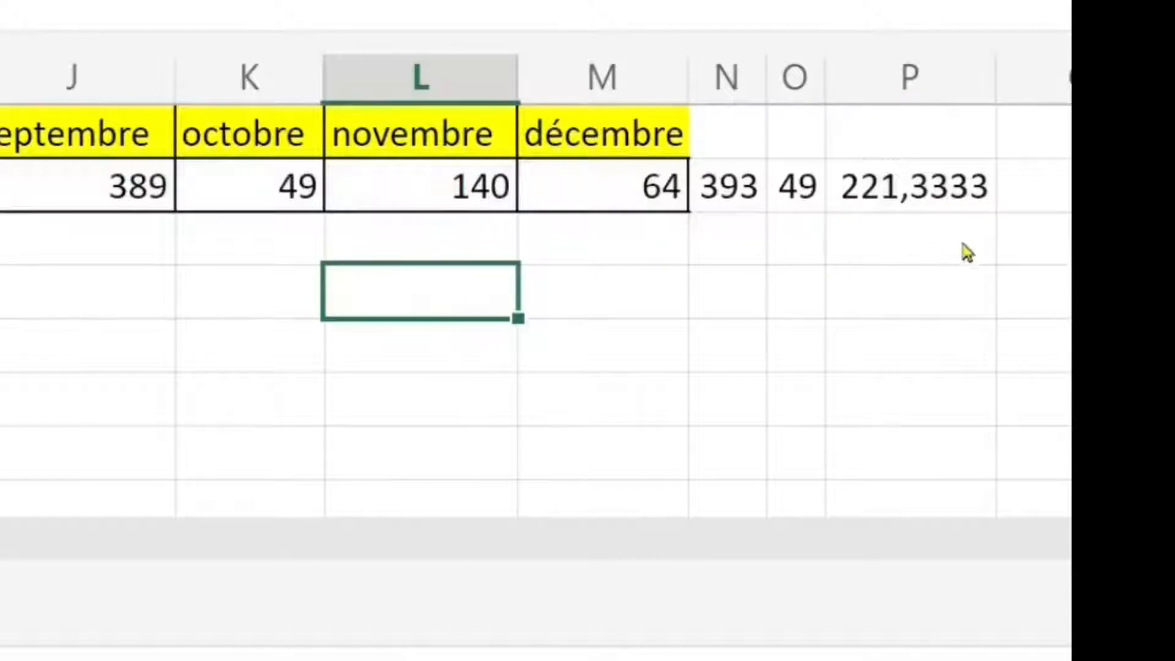
click(916, 195)
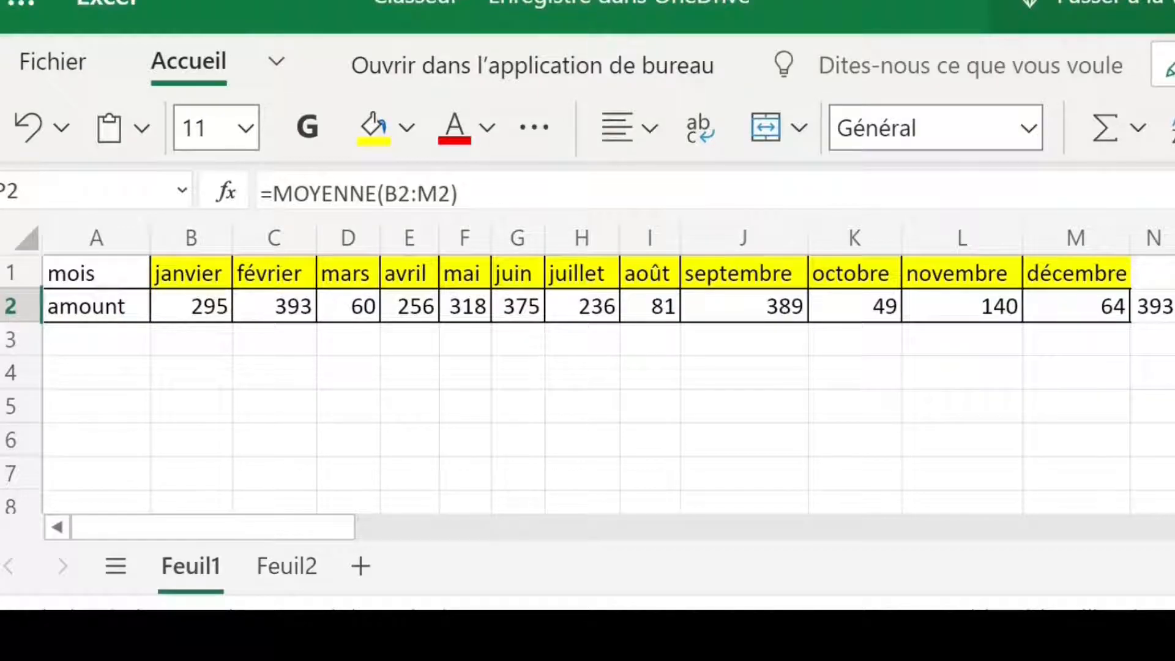
Step: Auto-fit the width of the septembre column J
click(783, 240)
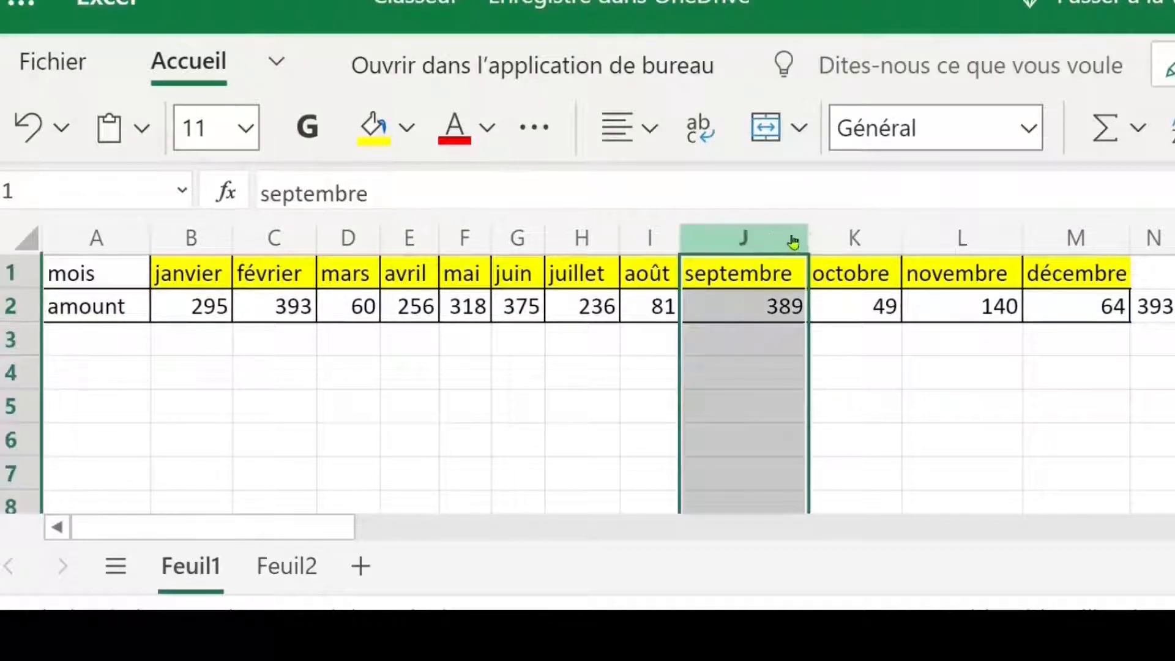
double_click(810, 237)
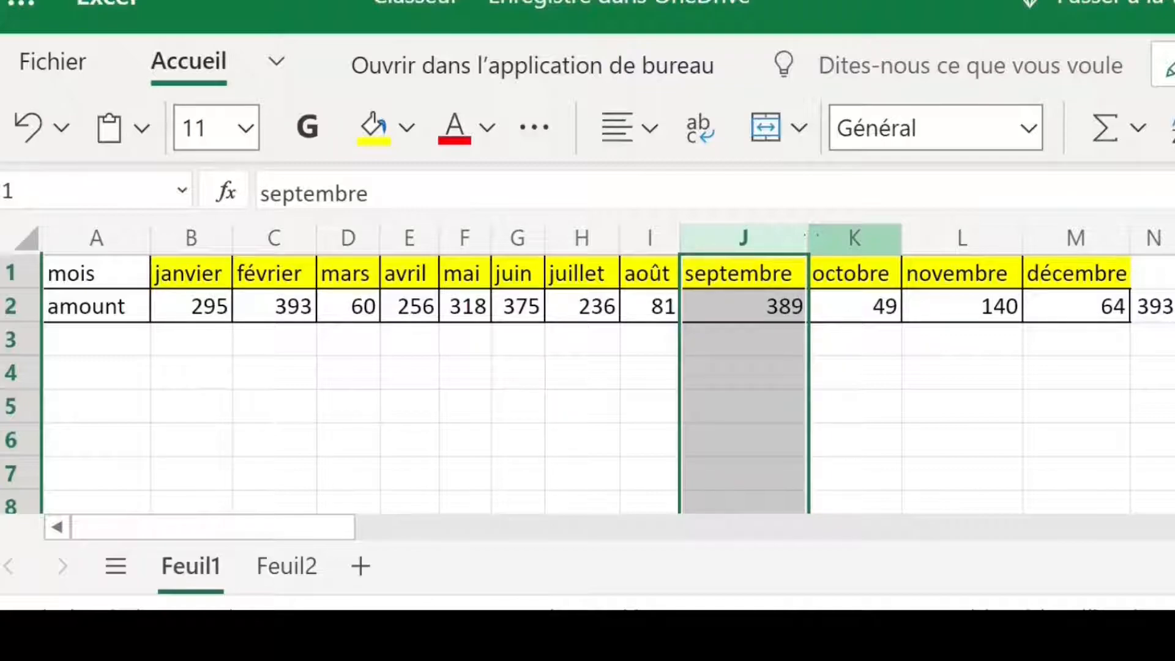
click(908, 369)
click(805, 374)
click(615, 376)
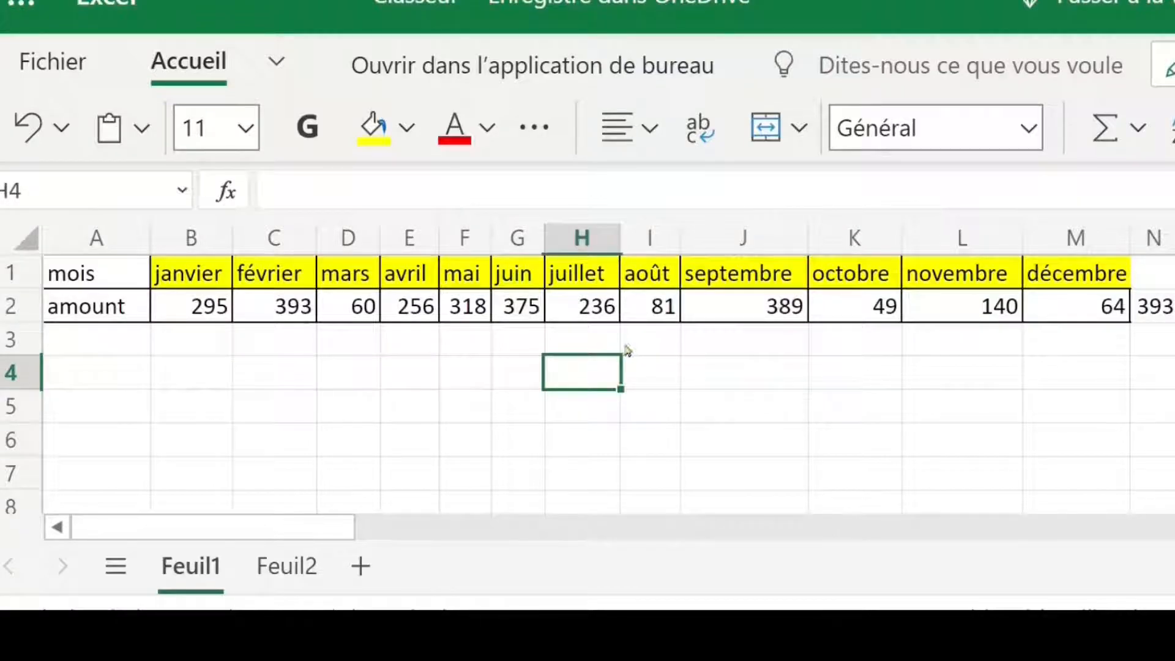
click(350, 375)
click(283, 374)
click(194, 374)
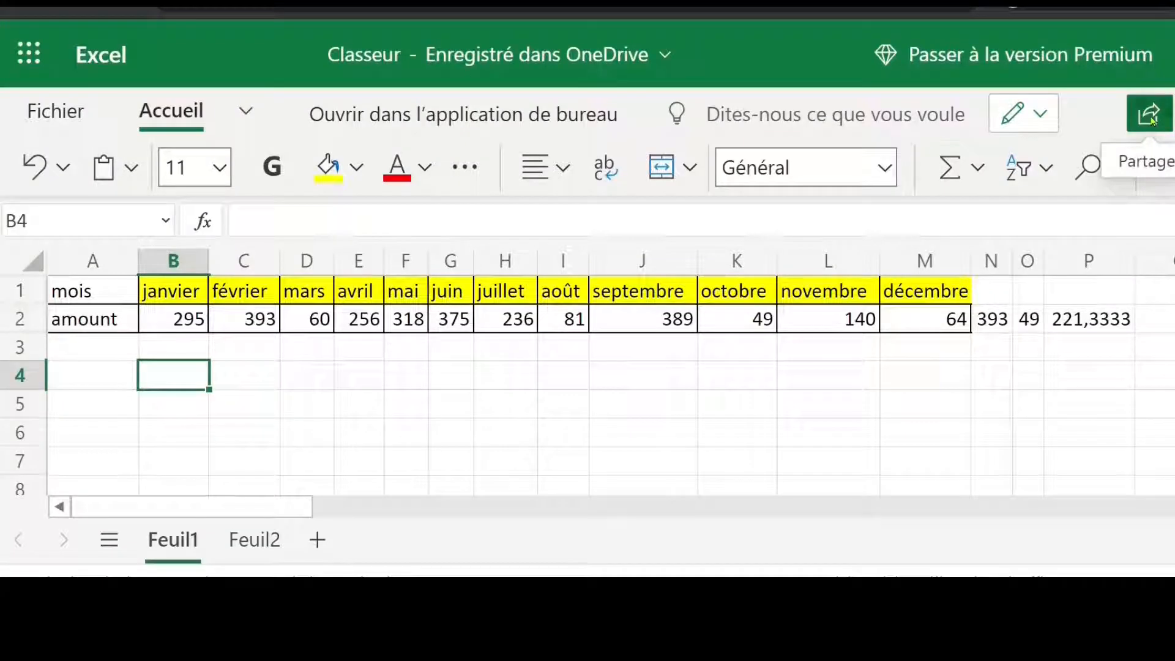
Step: Review the workbook's sharing link settings, including the Autoriser la modification option, and close sharing without sending a link
click(820, 211)
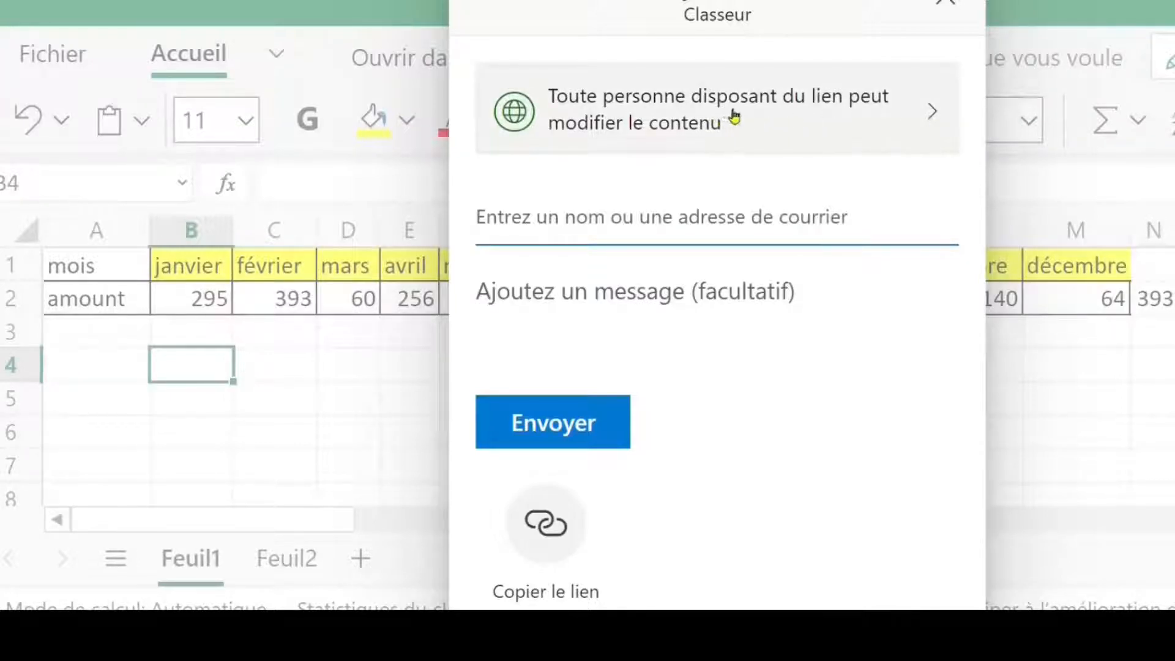
click(933, 114)
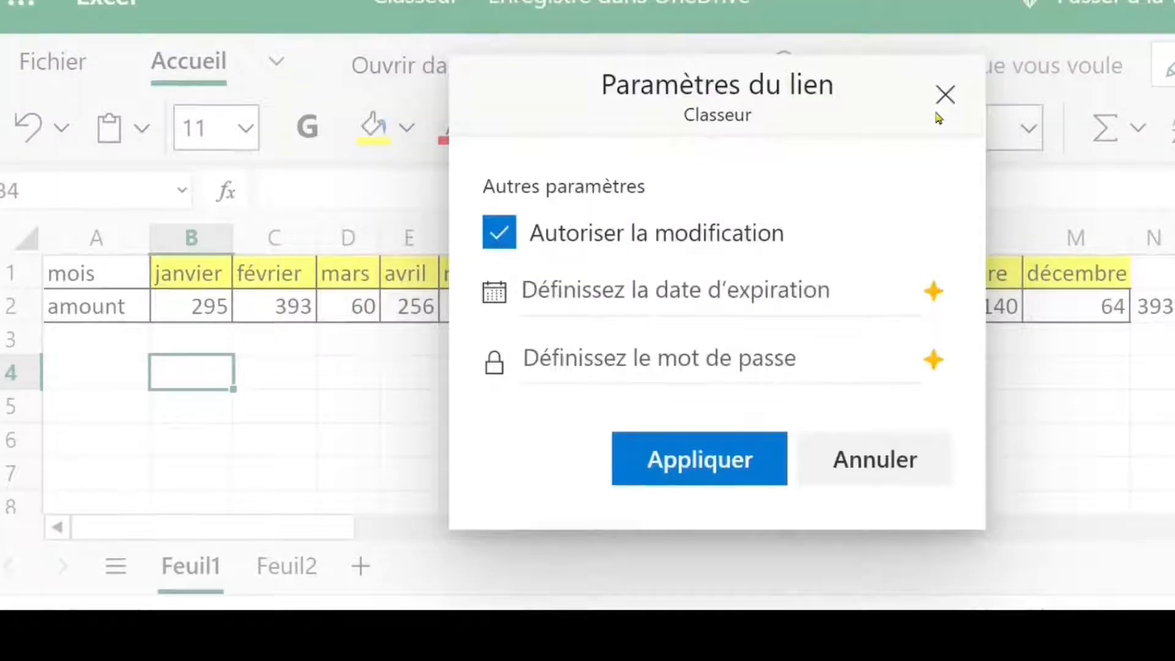
click(512, 238)
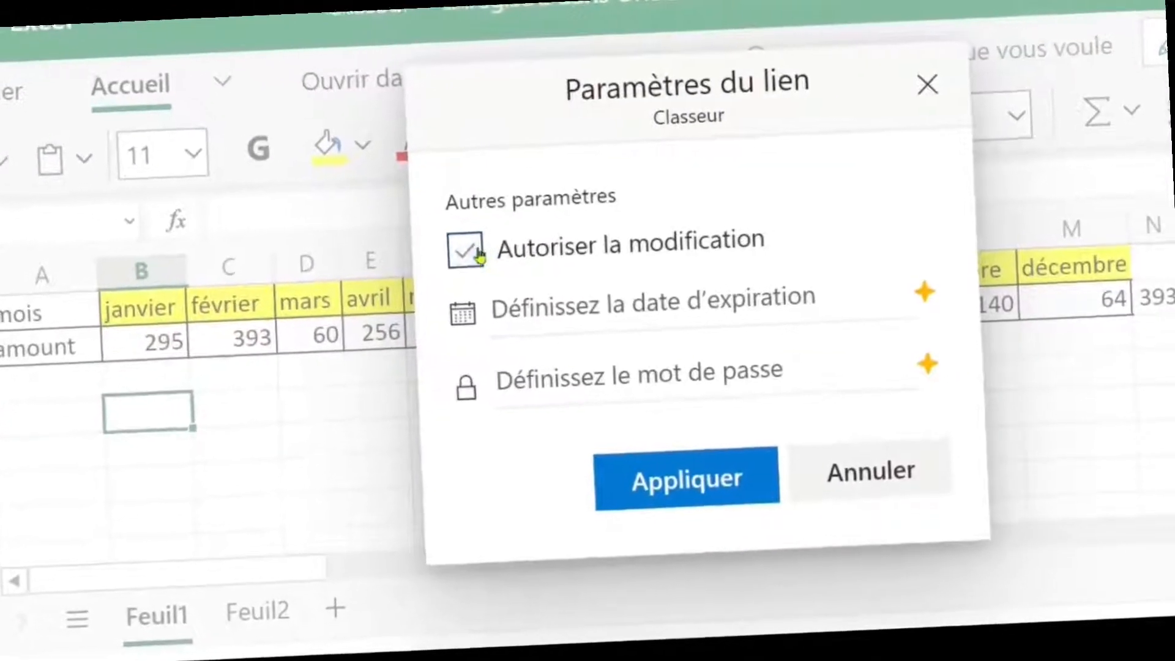
click(481, 253)
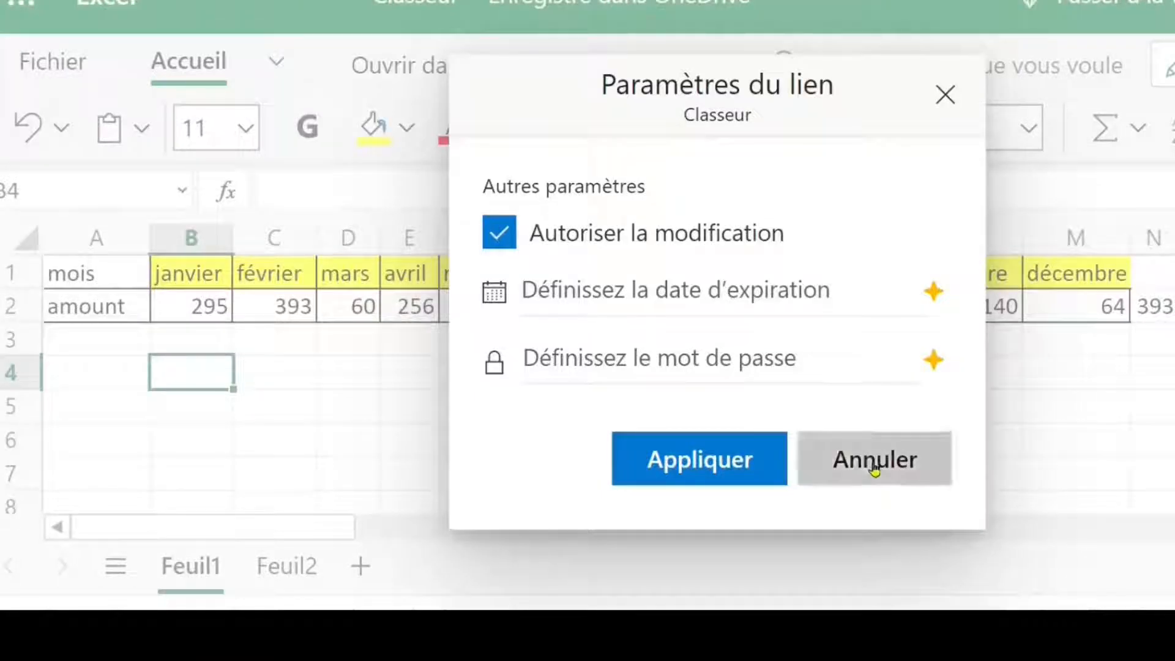
click(875, 468)
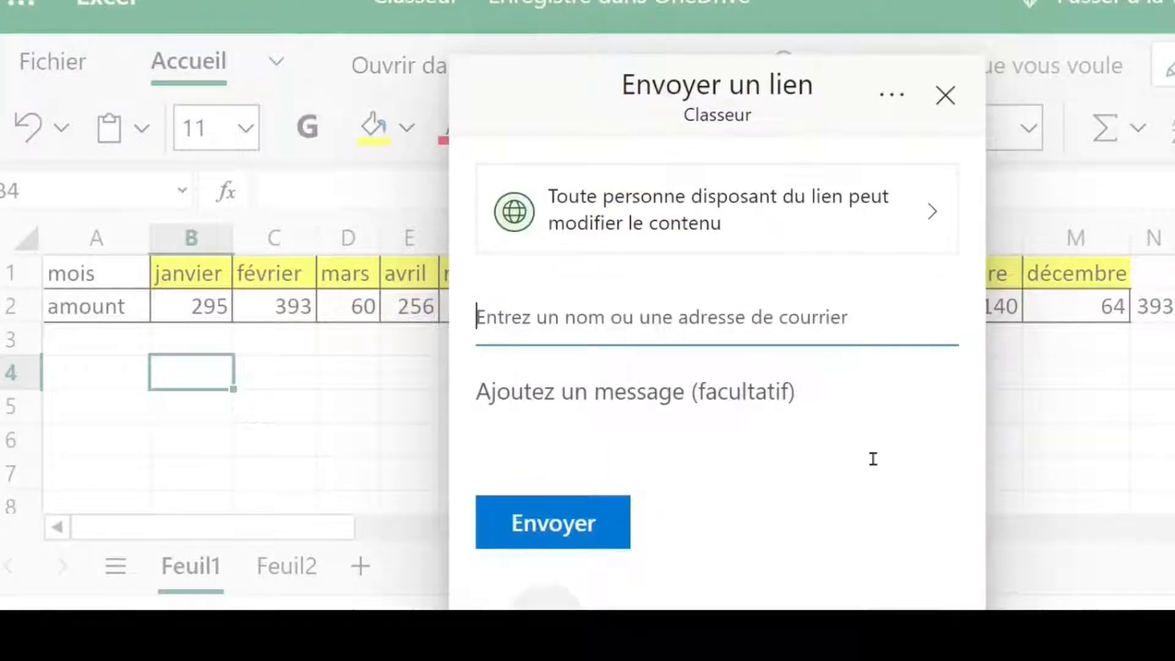
click(1080, 399)
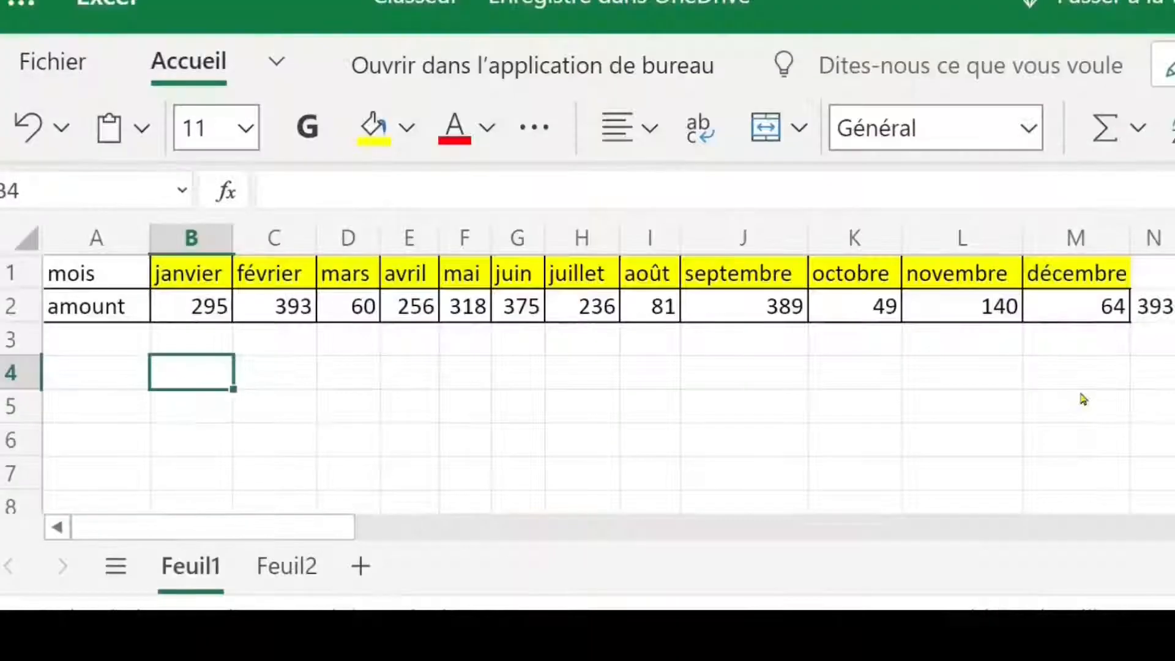
click(602, 380)
click(806, 374)
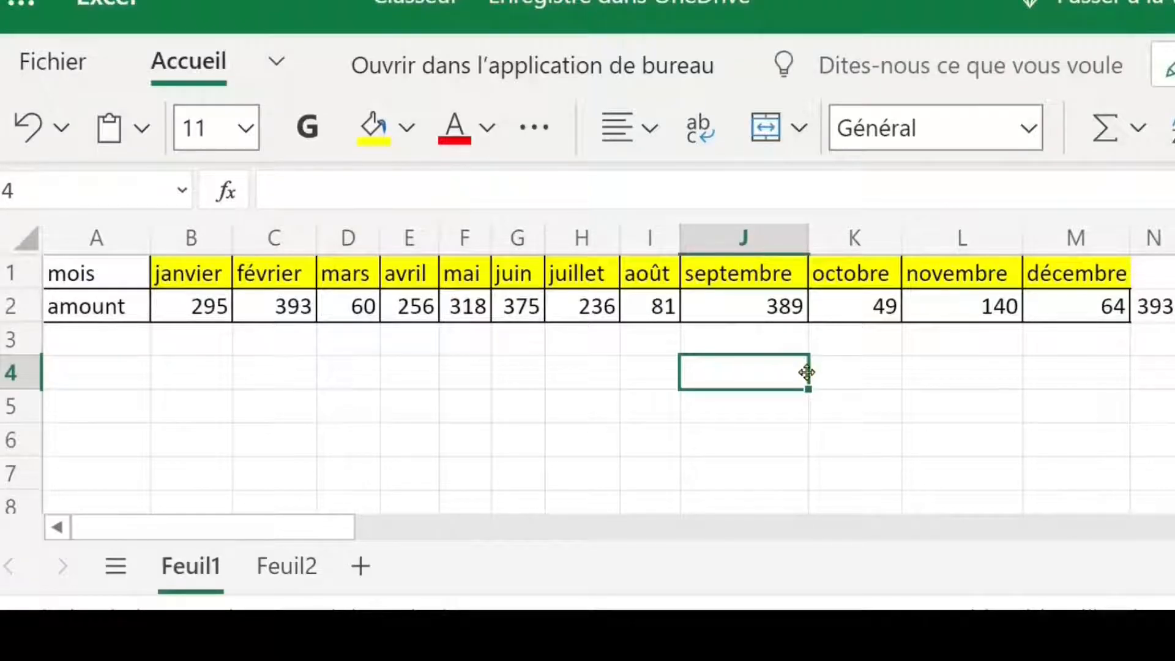
click(894, 338)
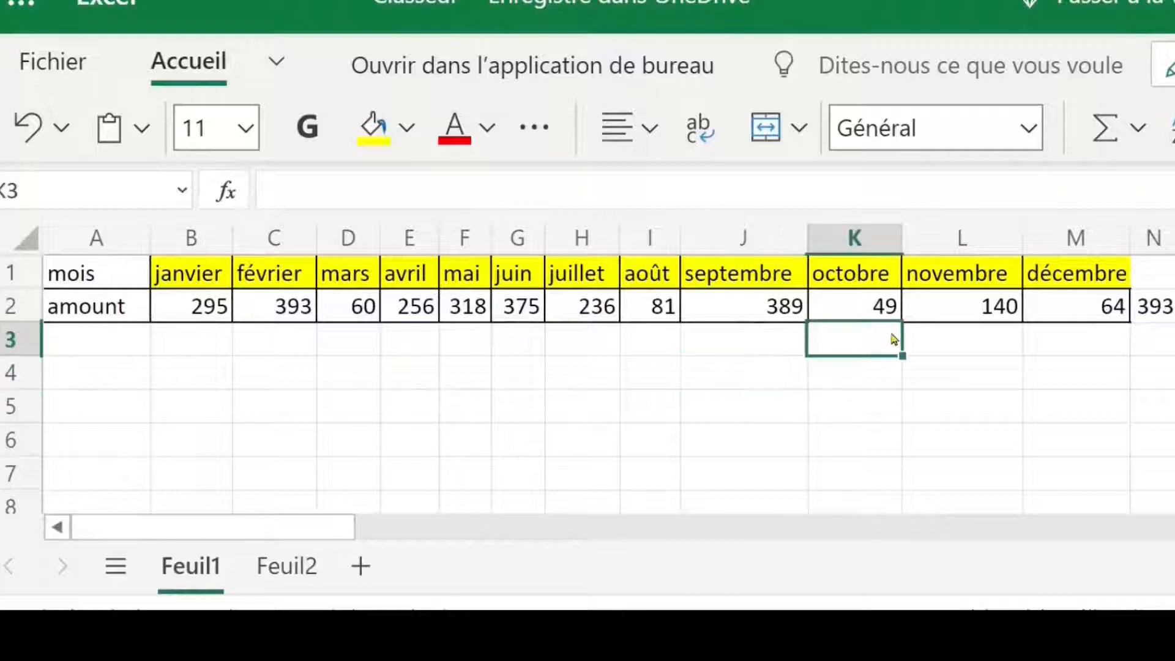
Step: Rename the workbook as "excel en ligne . fichier de formation 1" in OneDrive
click(69, 70)
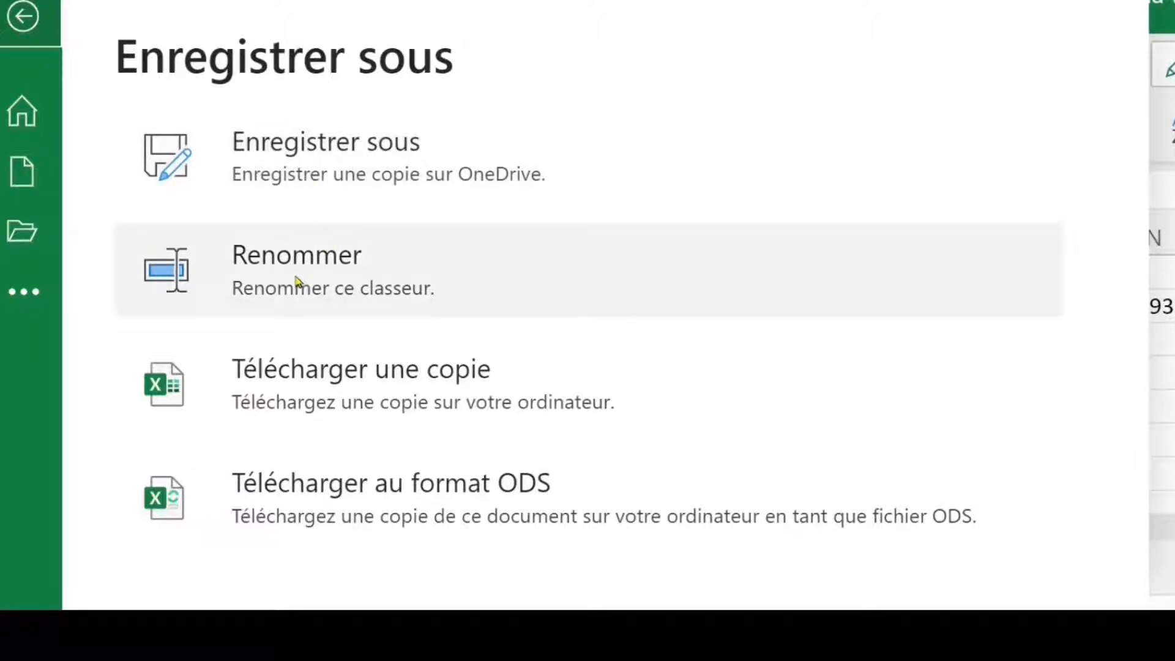
click(430, 278)
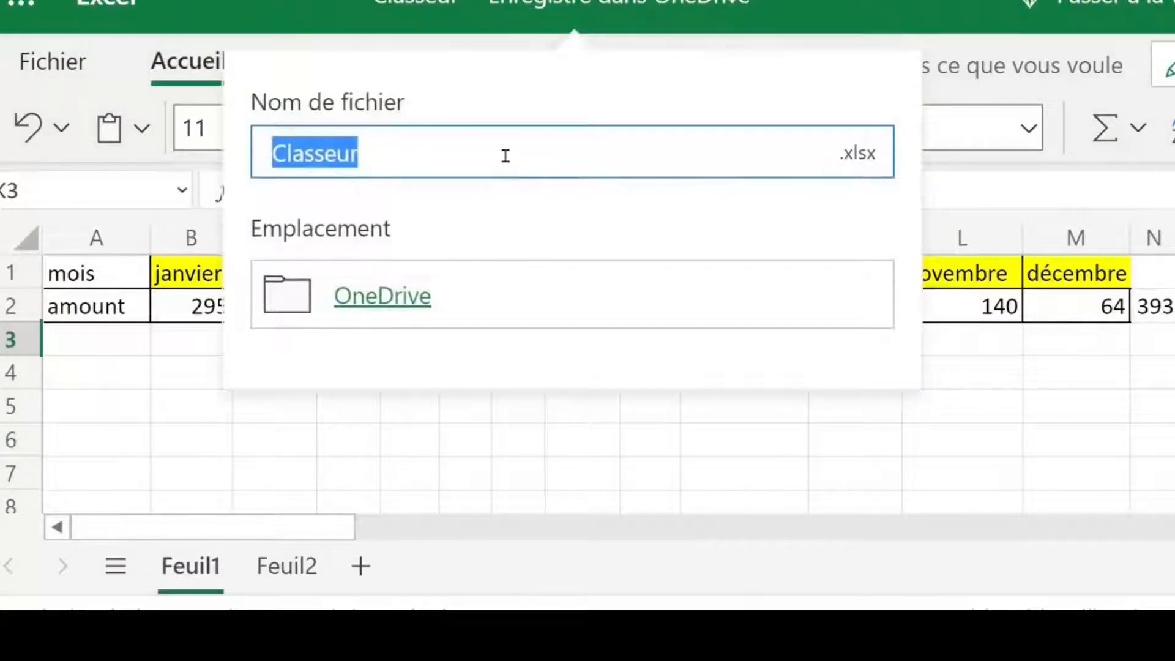
text(excel en ligne )
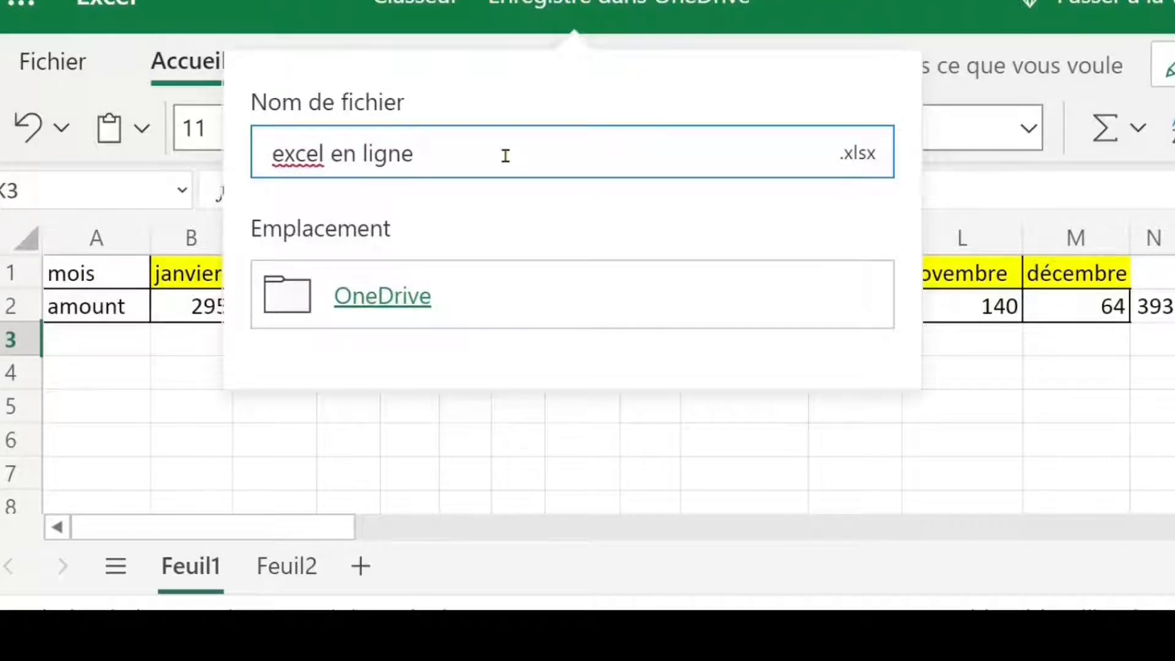
text(. fichier d)
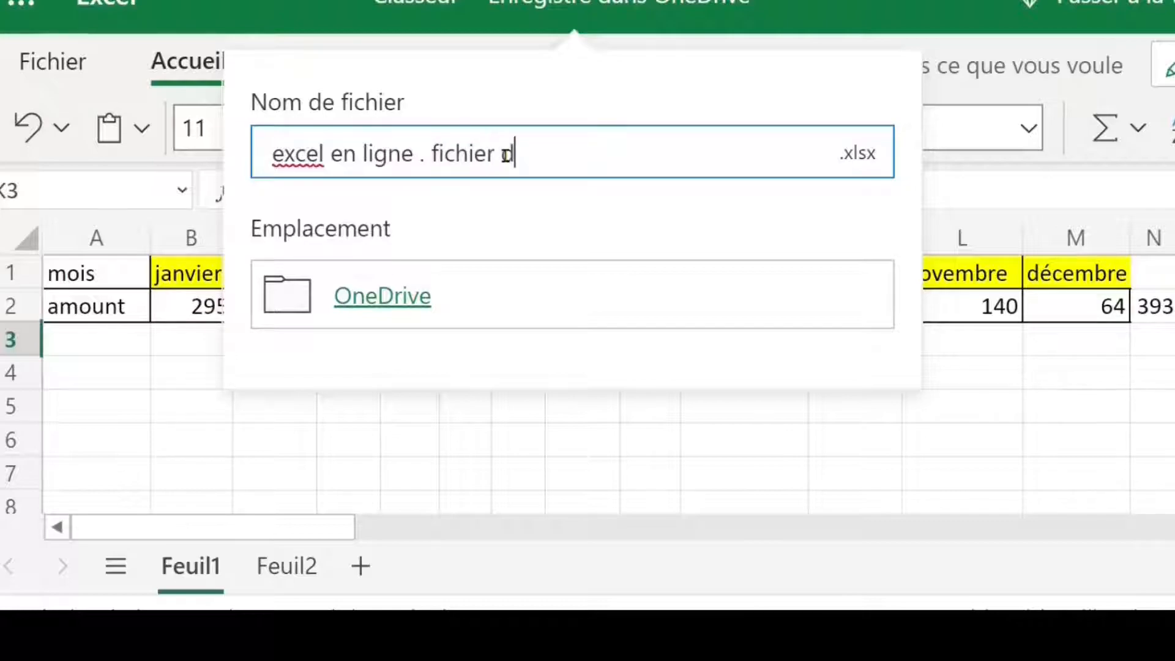
text(e formatio)
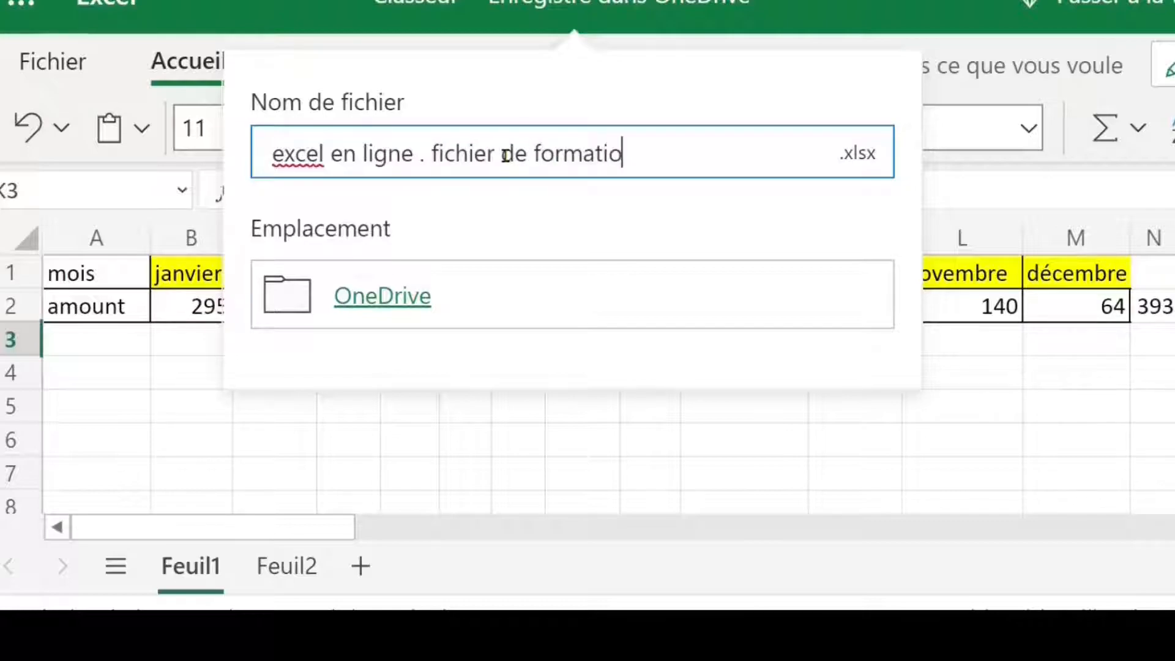
text(n 1)
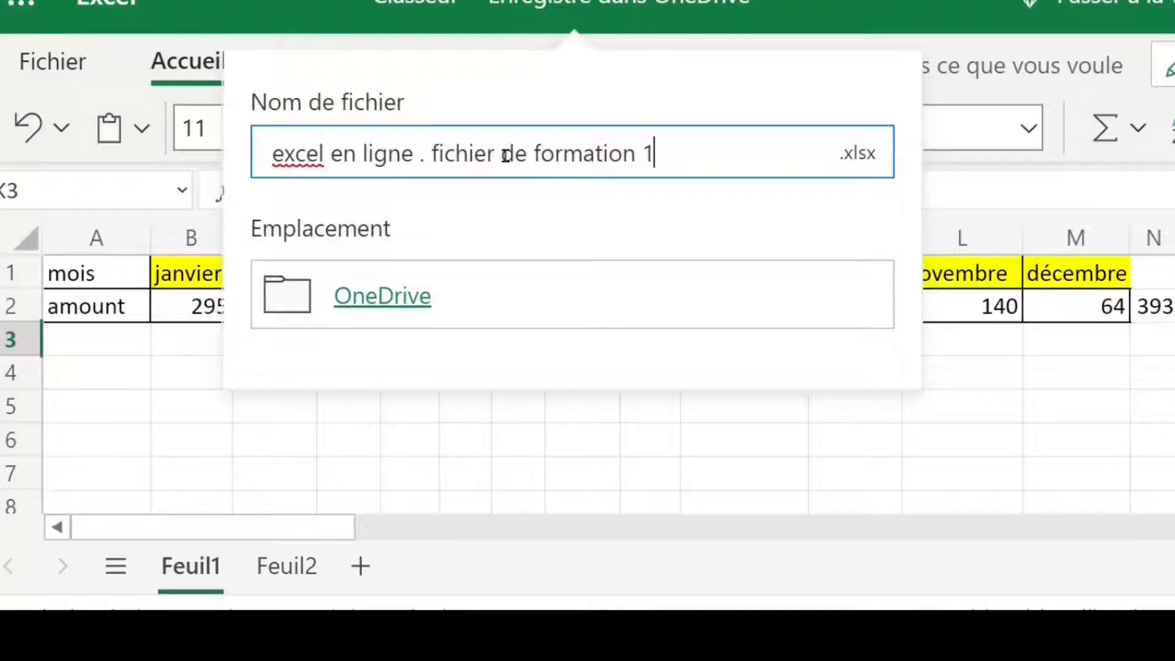
key(Return)
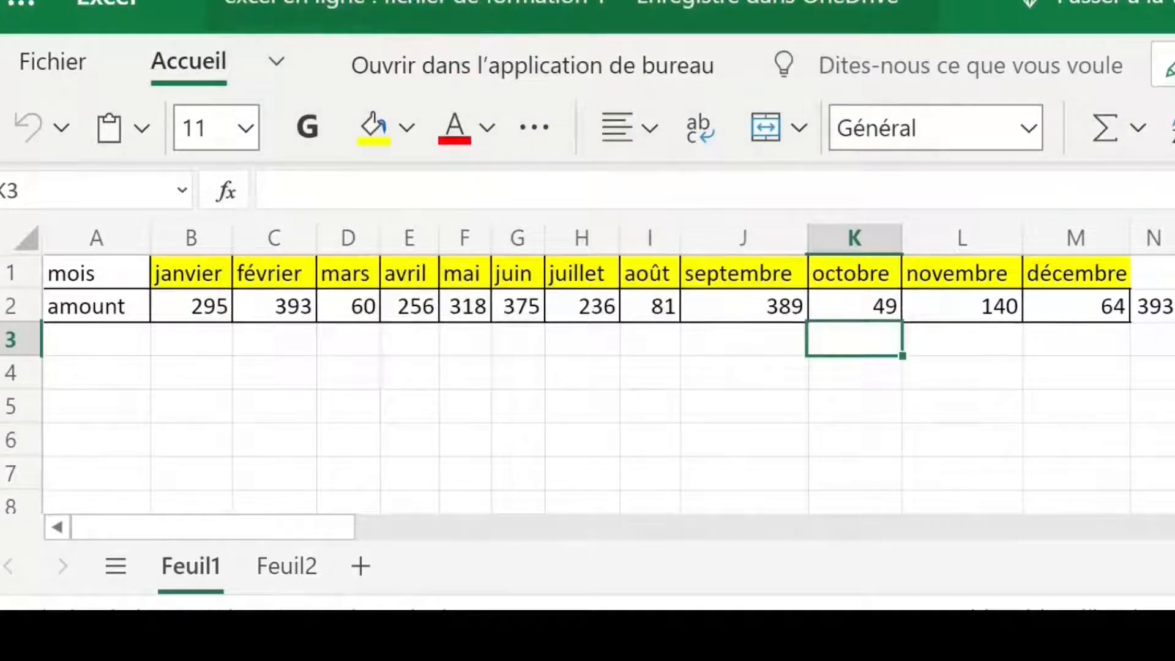
Step: Download a copy of the workbook to the computer in ODS format and dismiss the download dialog
click(54, 63)
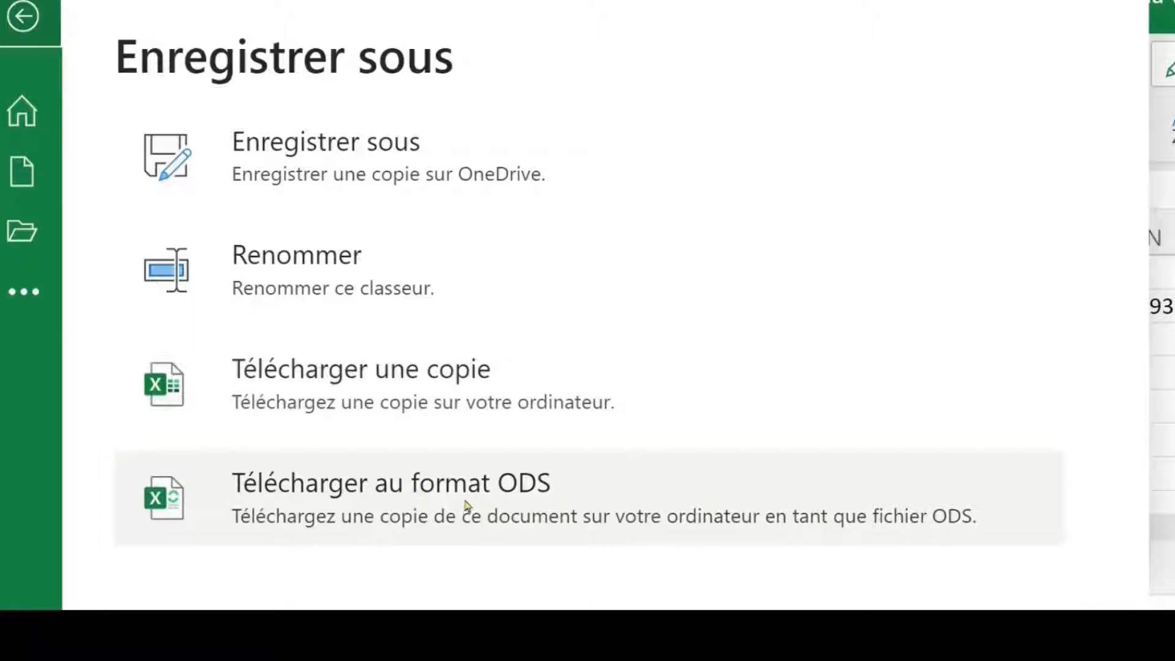
click(500, 491)
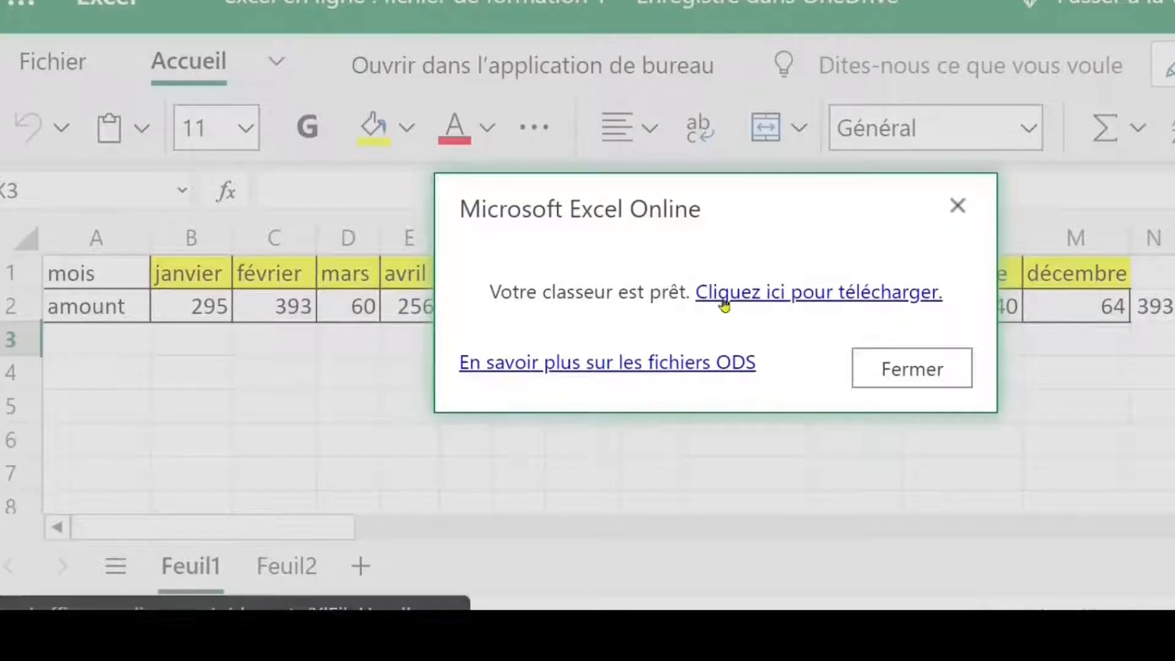
click(831, 299)
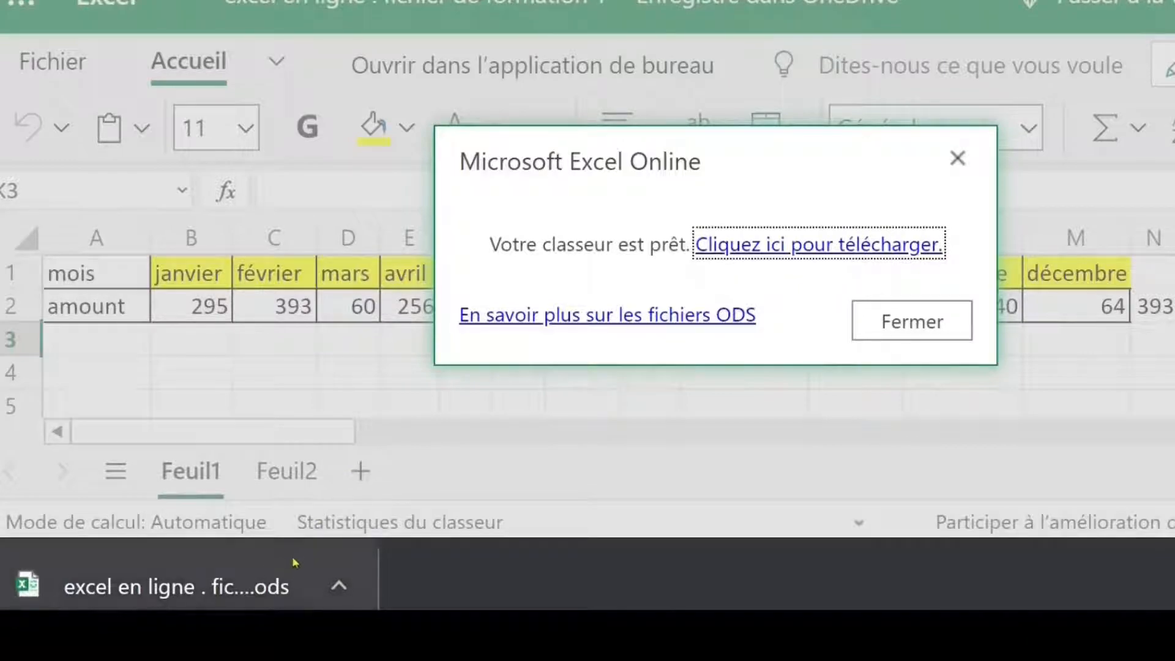
click(927, 322)
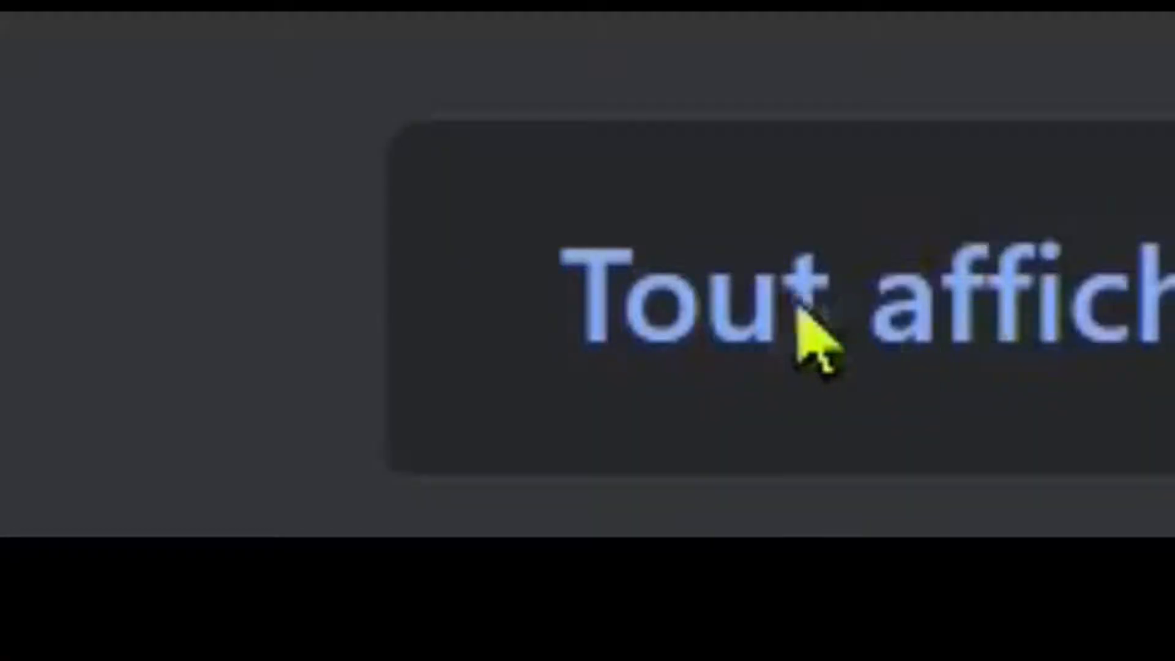
Step: Locate the downloaded ODS file in its folder through the browser's download list and look at its Ouvrir avec option
click(908, 337)
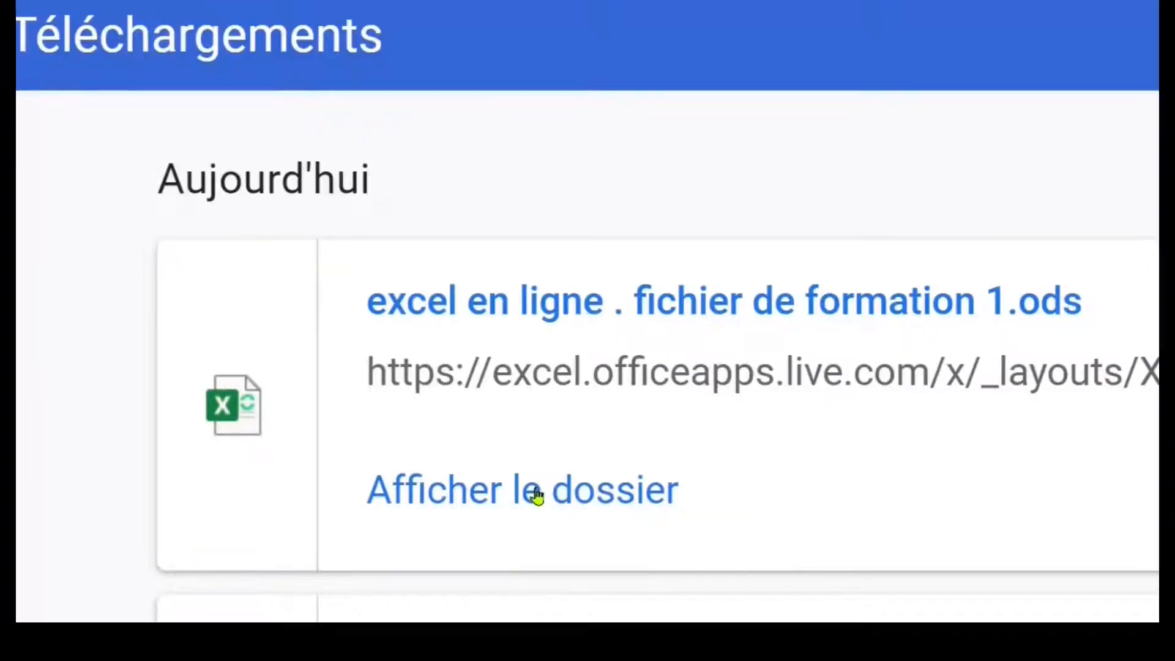
click(620, 516)
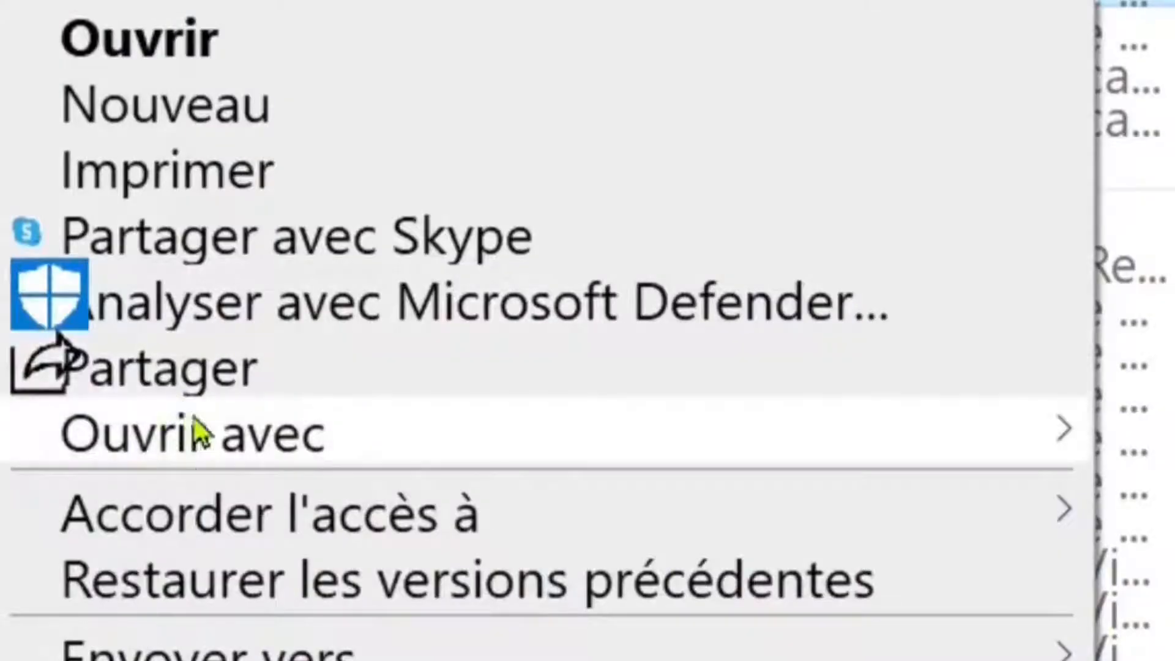
mouse_move(210, 439)
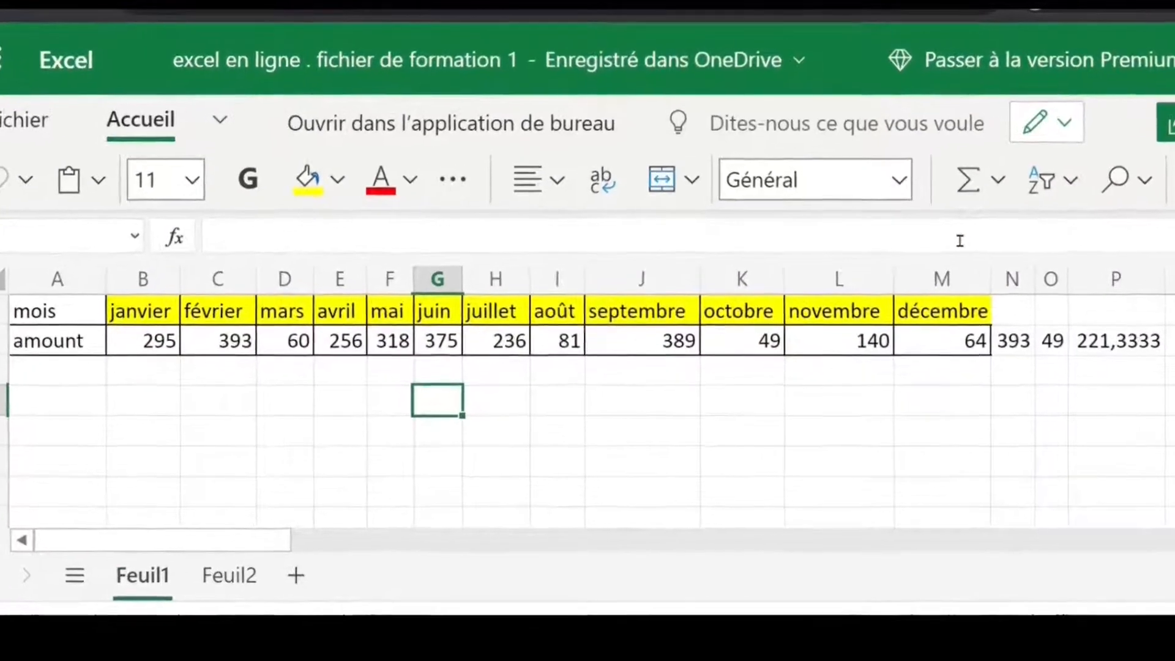
Step: Switch the browser showing the online workbook to full-screen mode
key(F11)
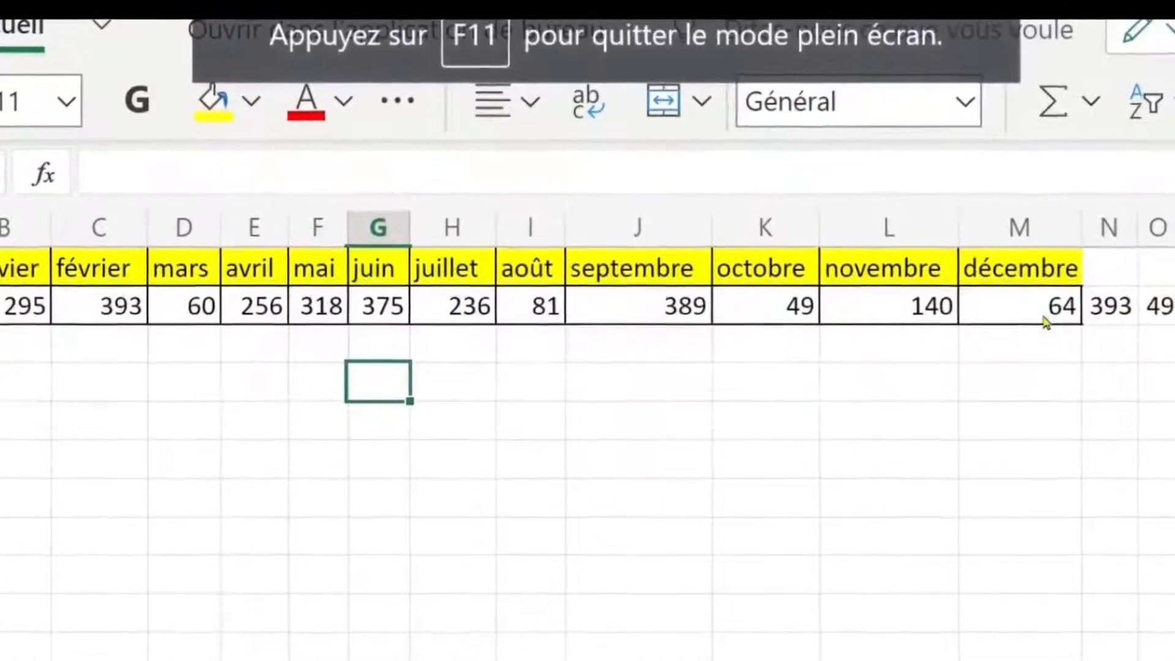